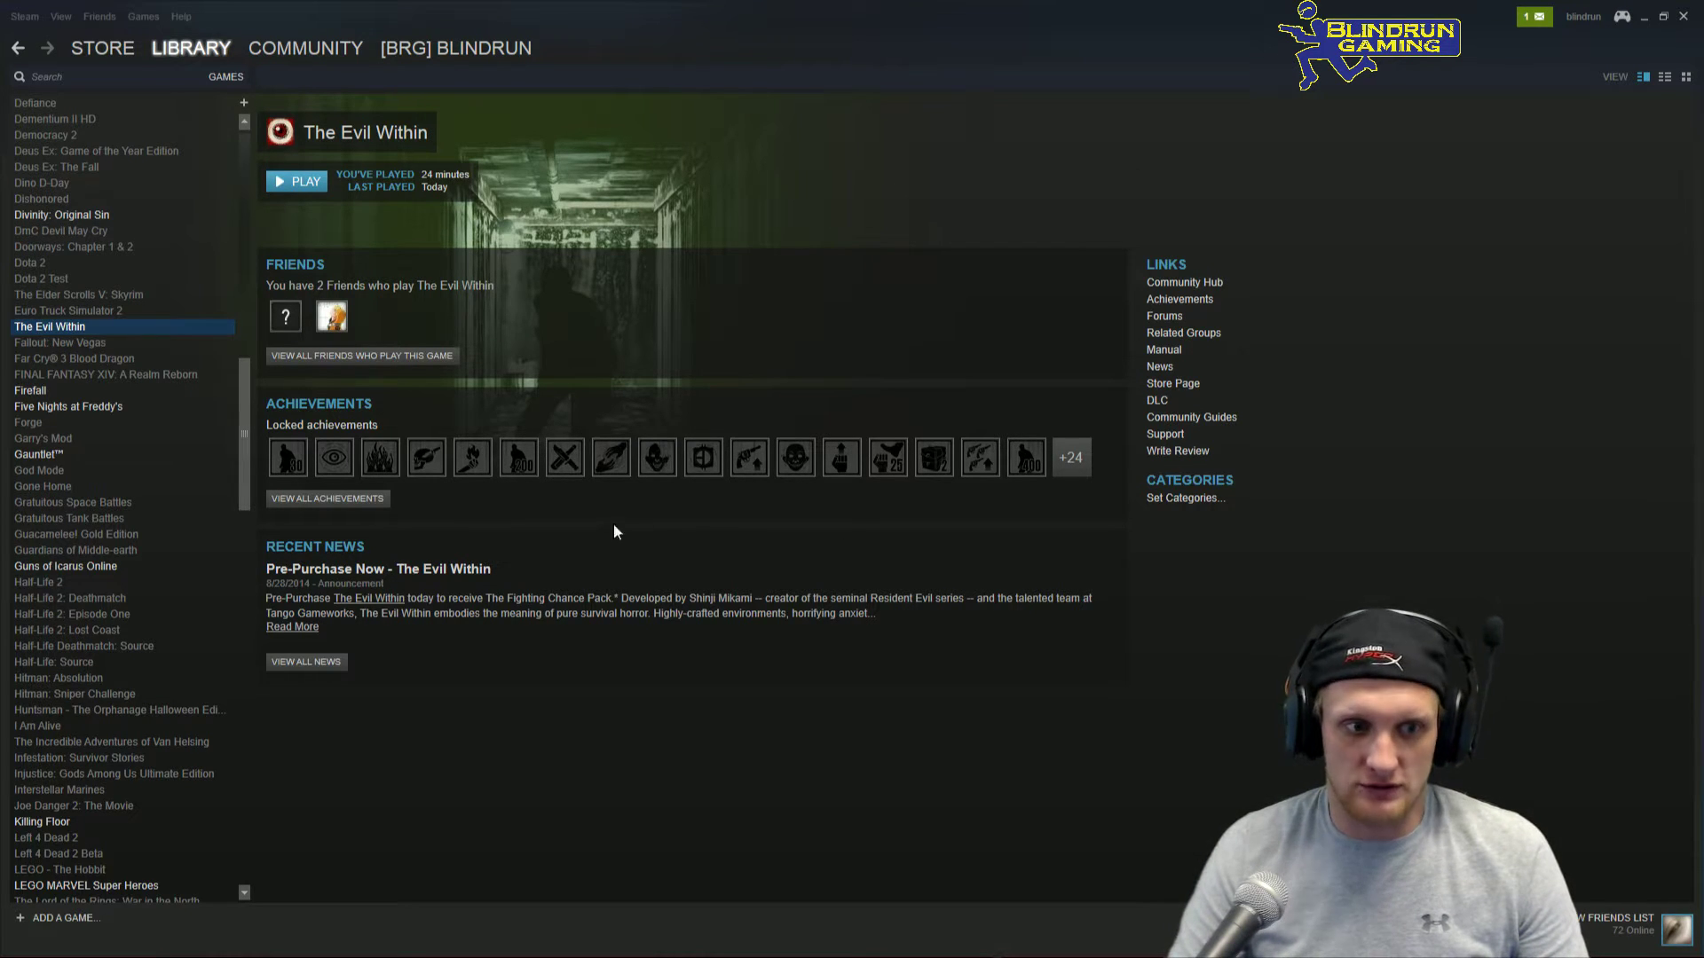
Step: Set The Evil Within's Steam launch options to +com_allowconsole 1 and close its Properties
right_click(93, 329)
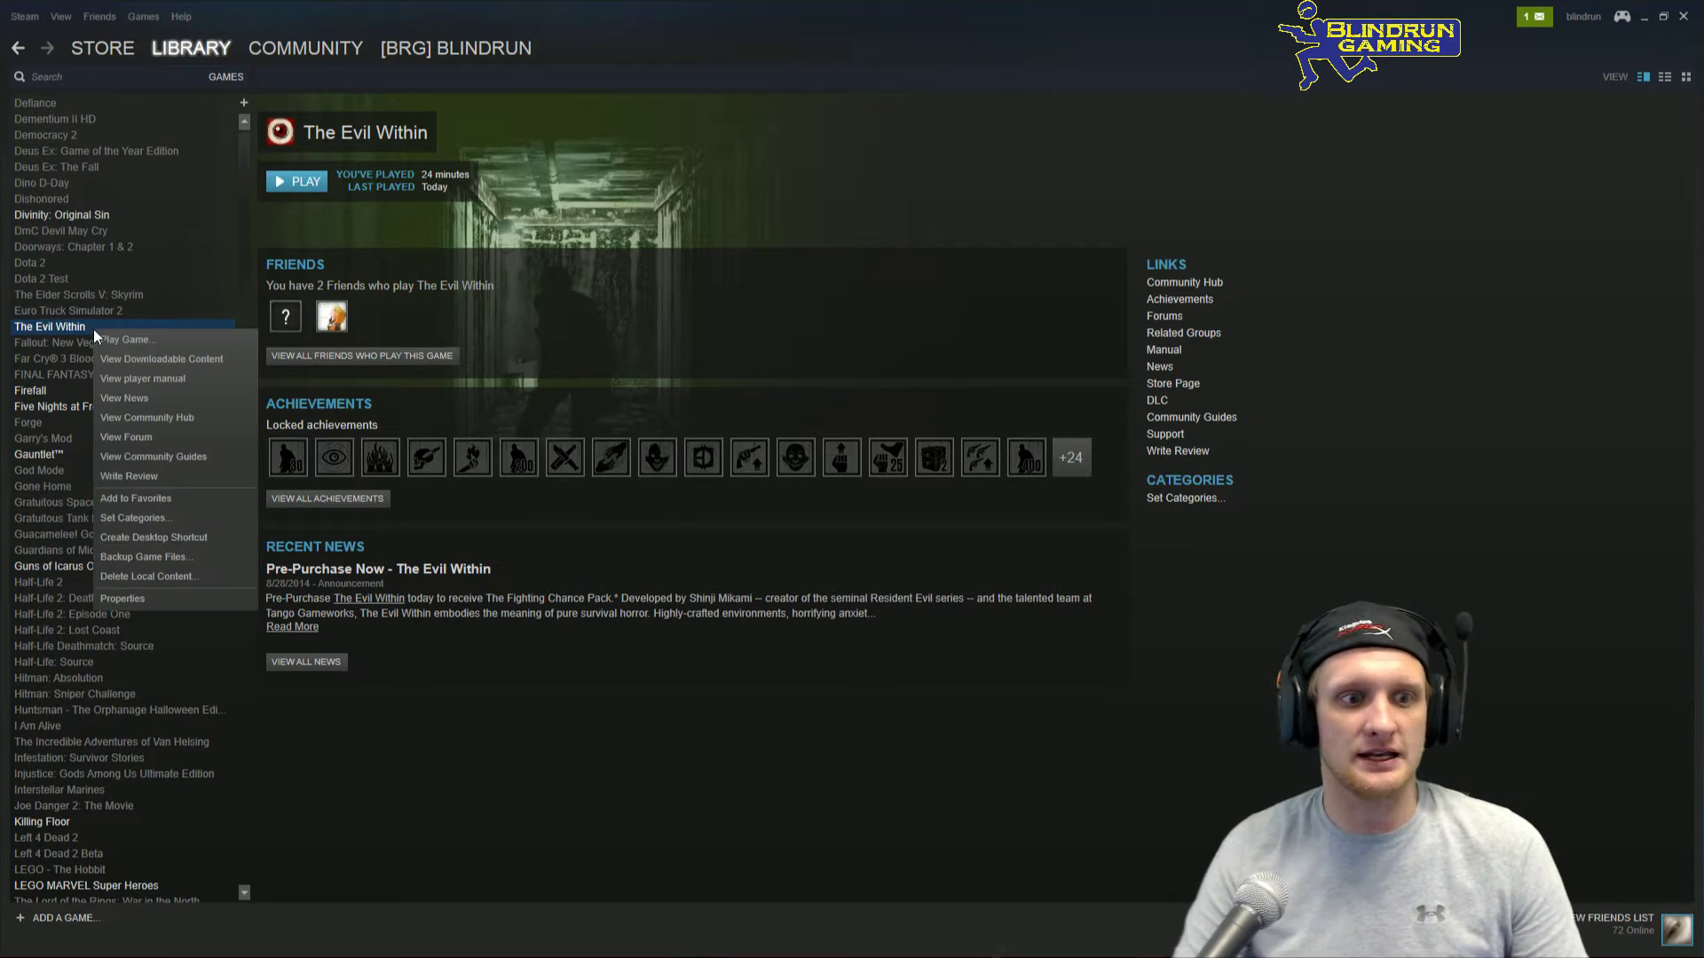
left_click(124, 601)
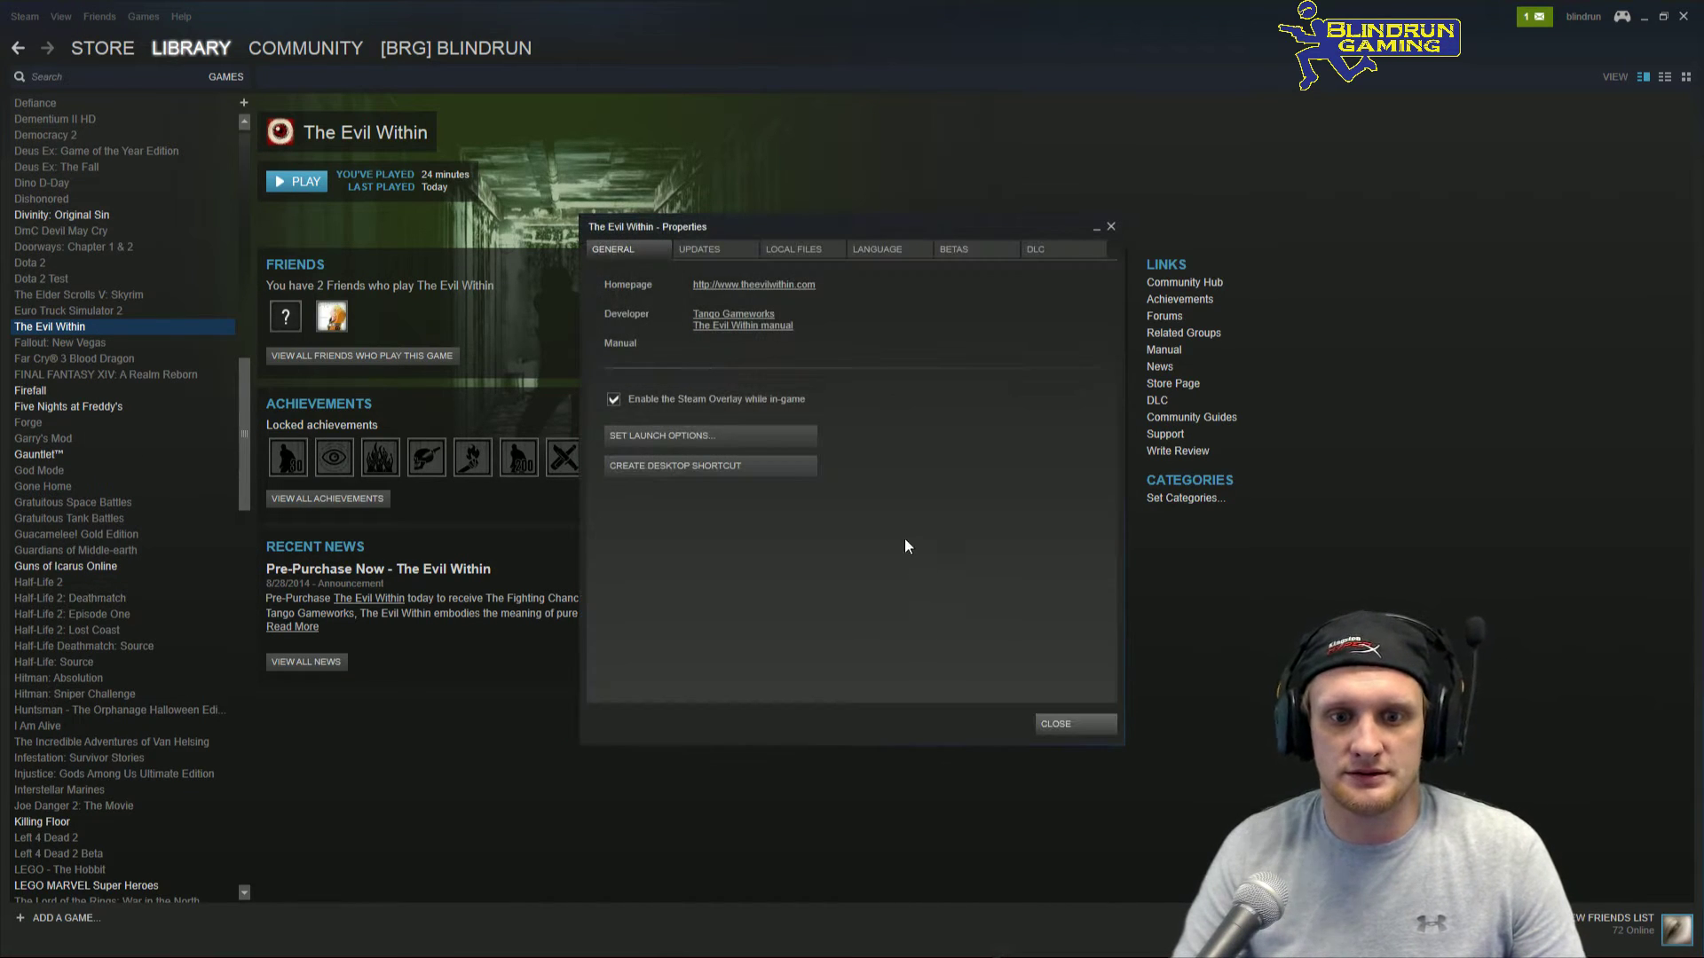
left_click(703, 434)
type("+com_allowconsole 1")
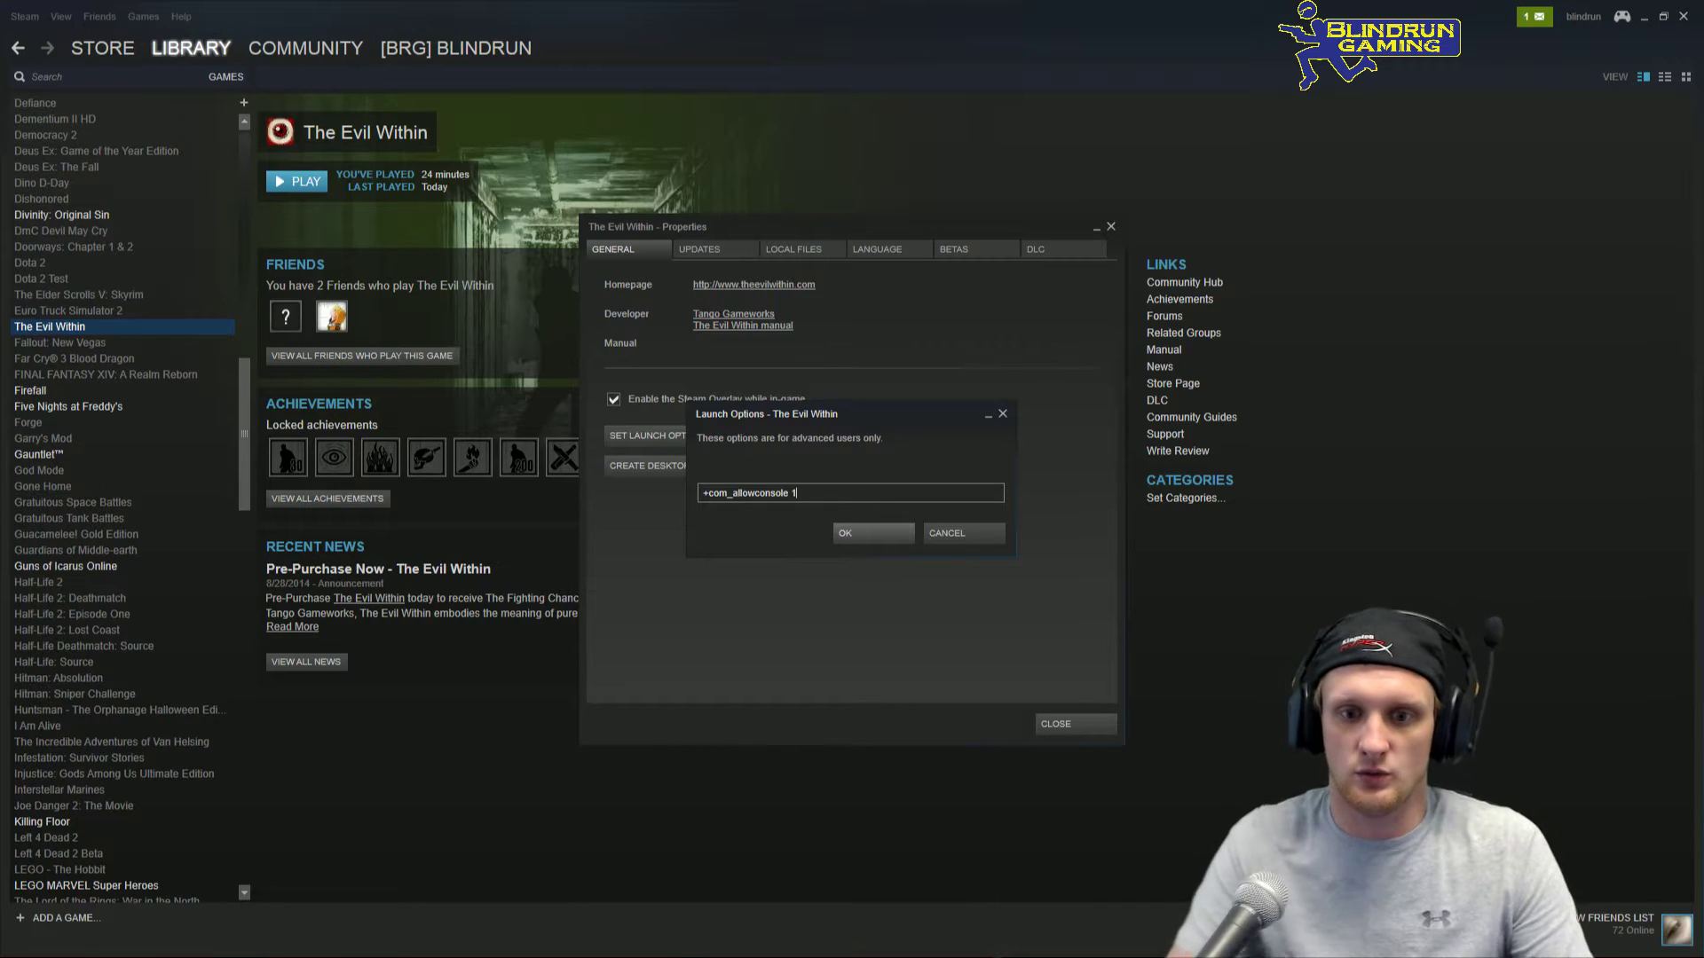
left_click(869, 533)
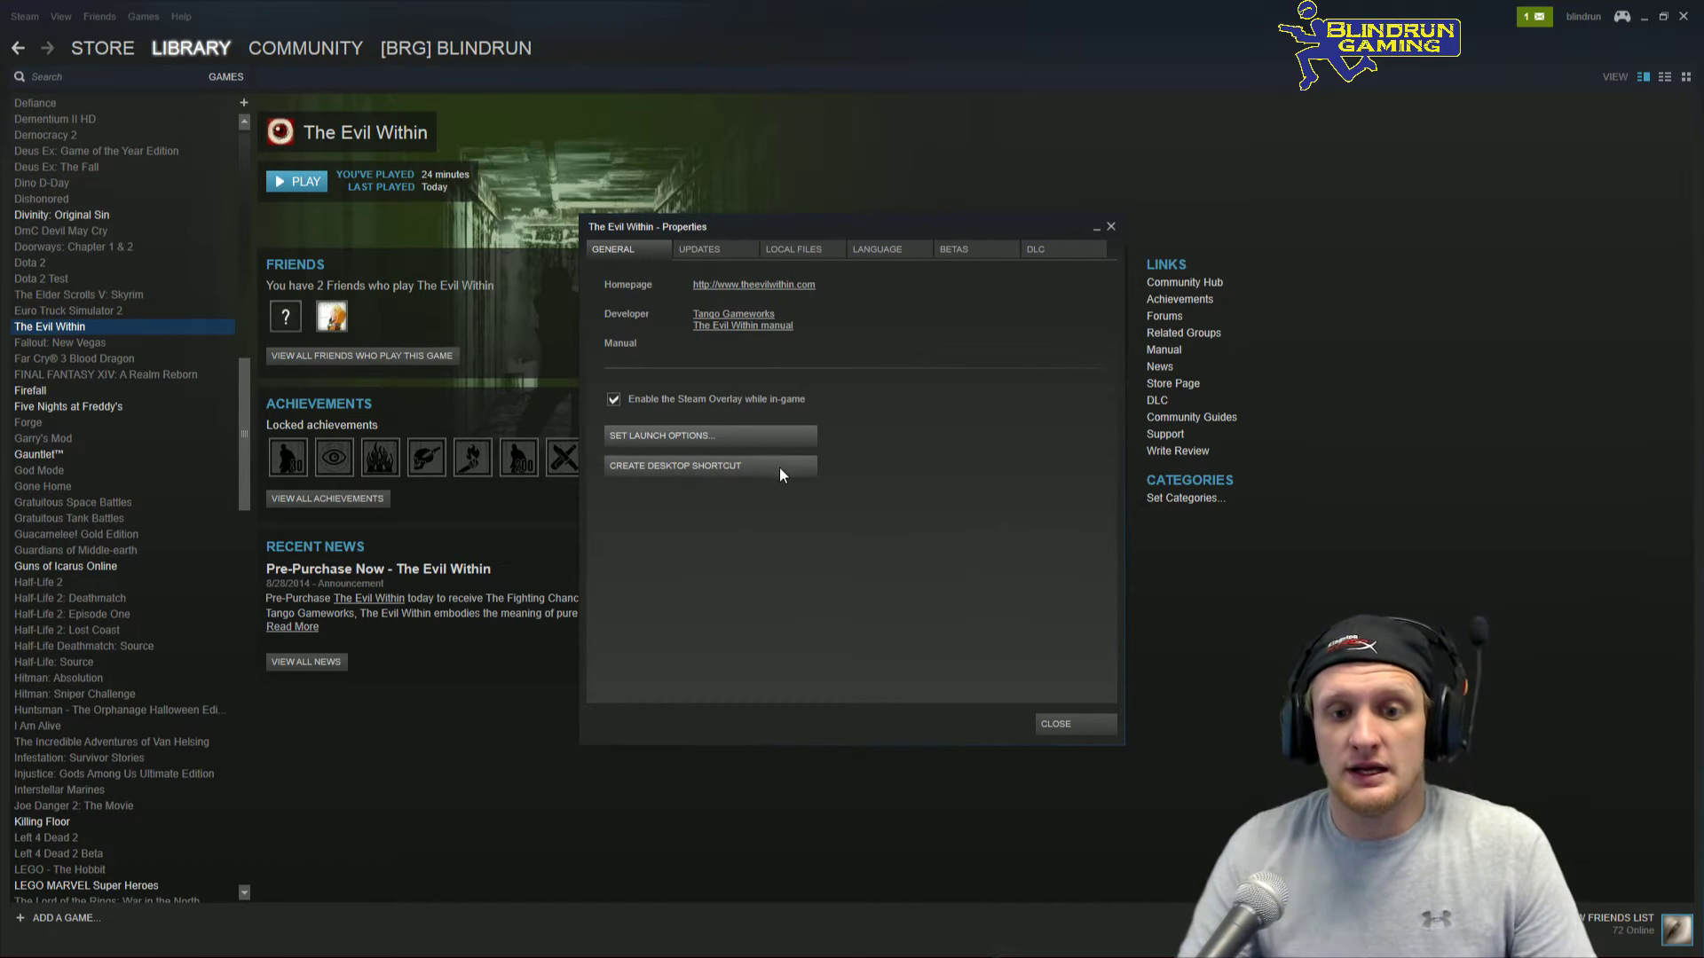
left_click(1083, 735)
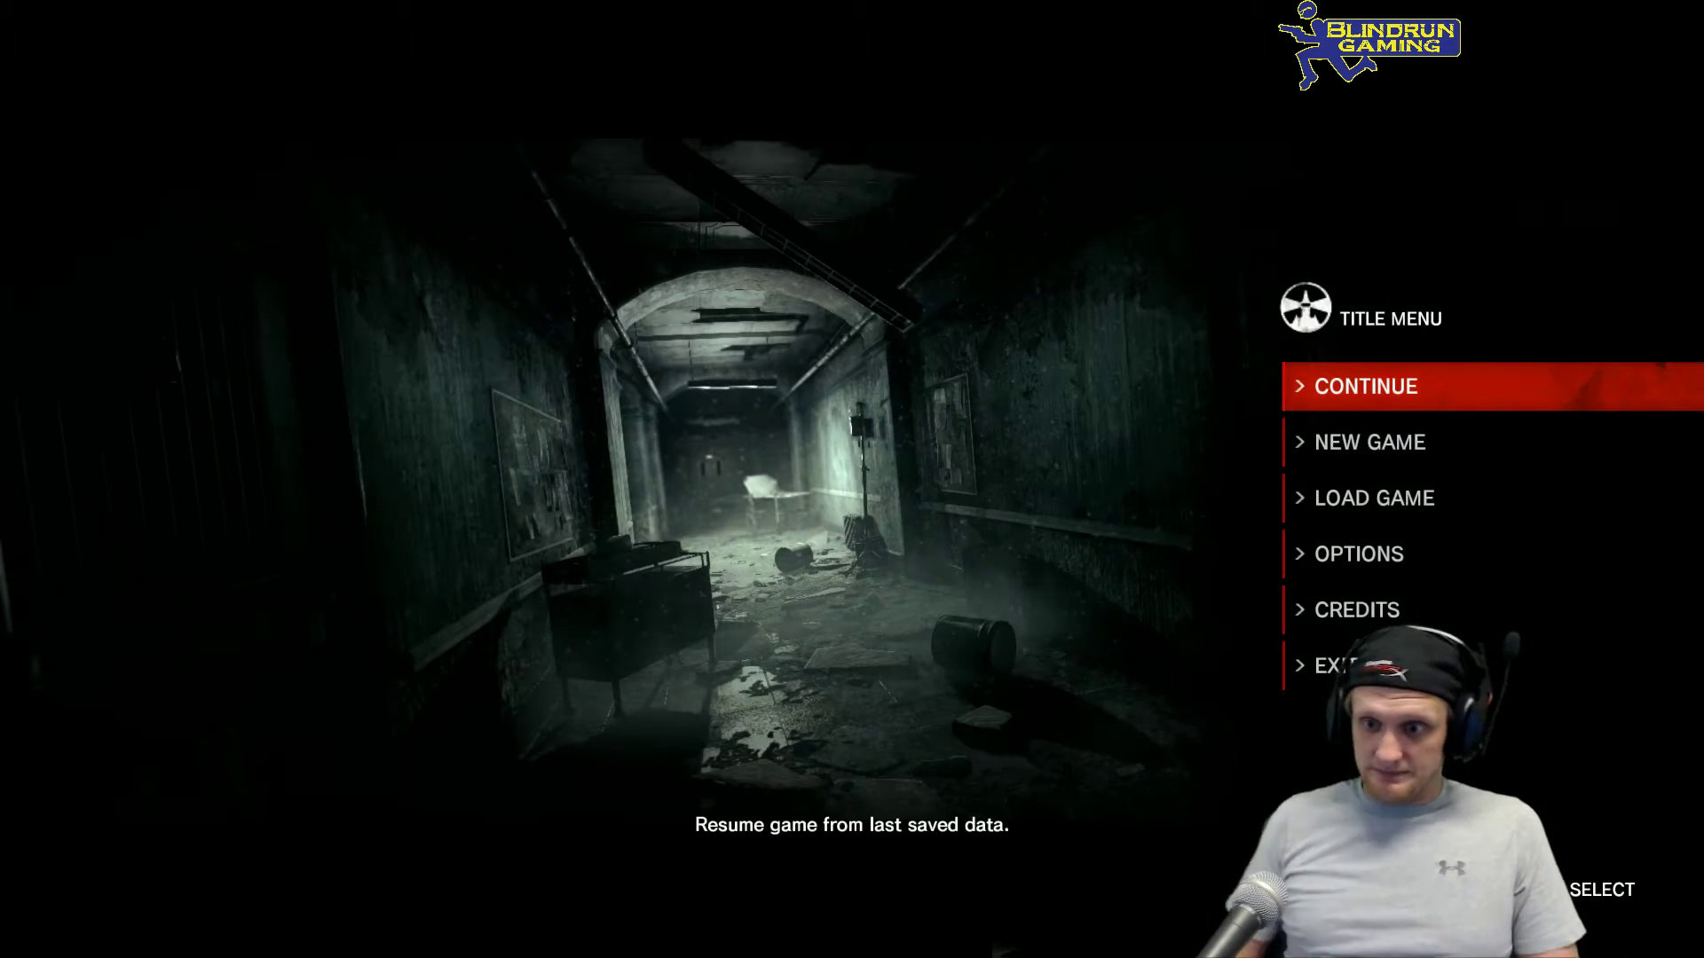
Step: Choose Continue on the title menu to resume from the last saved data
key("Down")
key("Down")
key("Up")
key("Up")
key("Return")
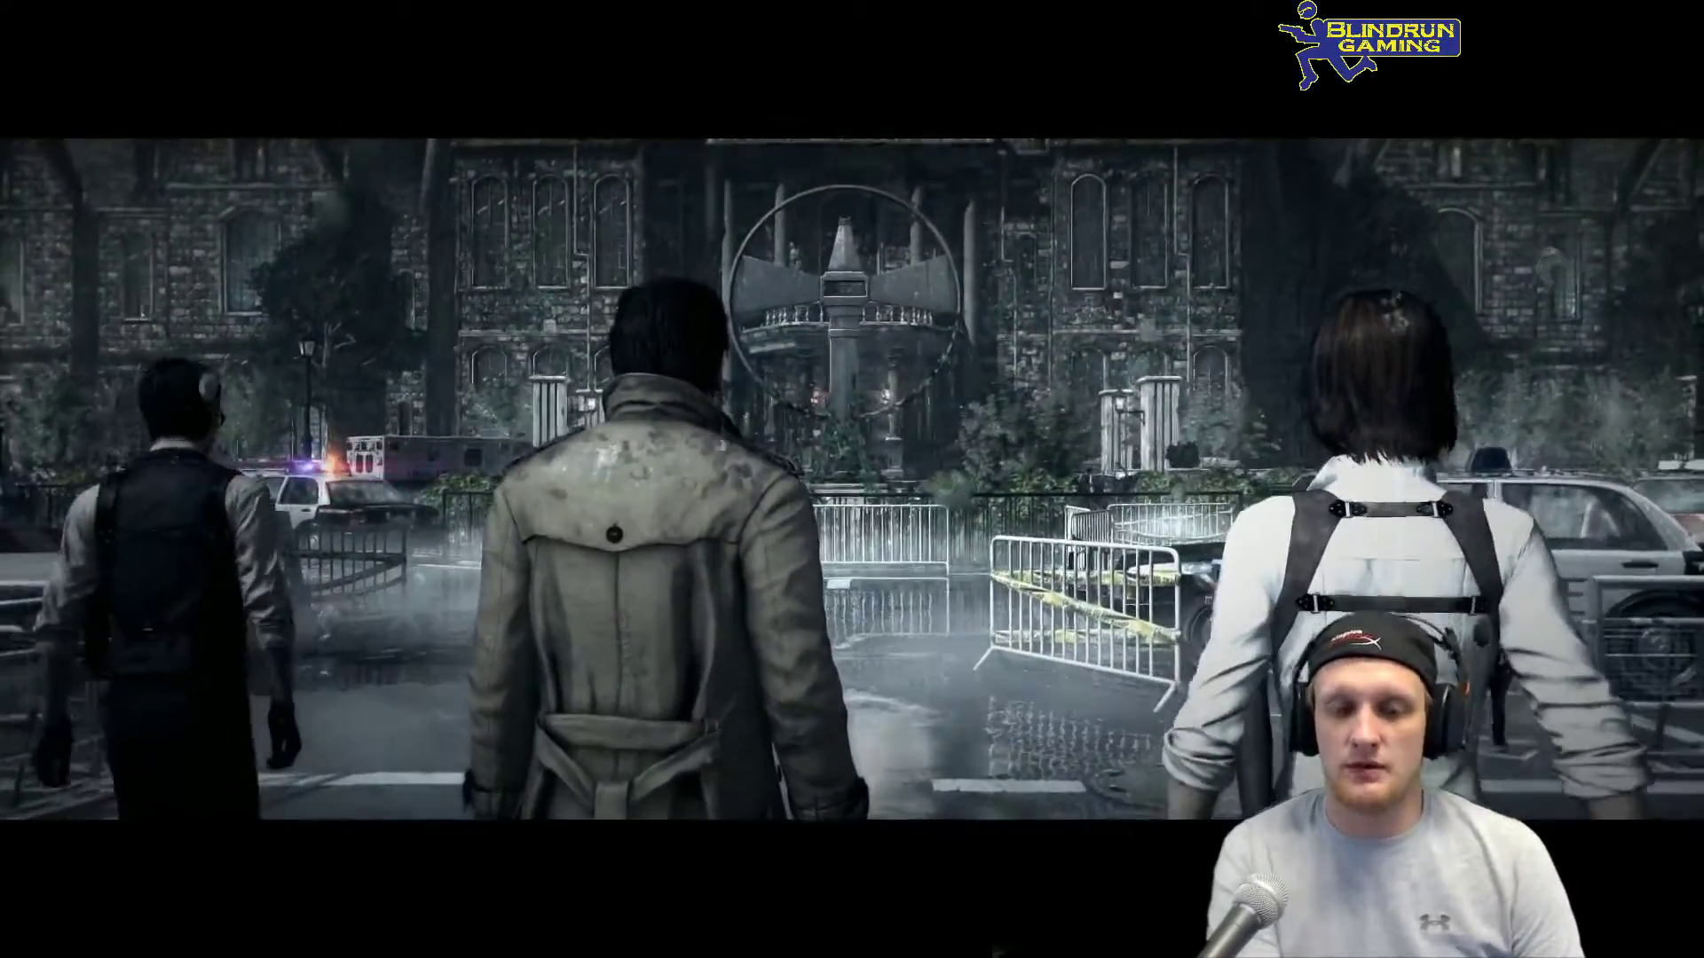
Step: Enter com_showfps 1 in the developer console to show the FPS counter
key("grave")
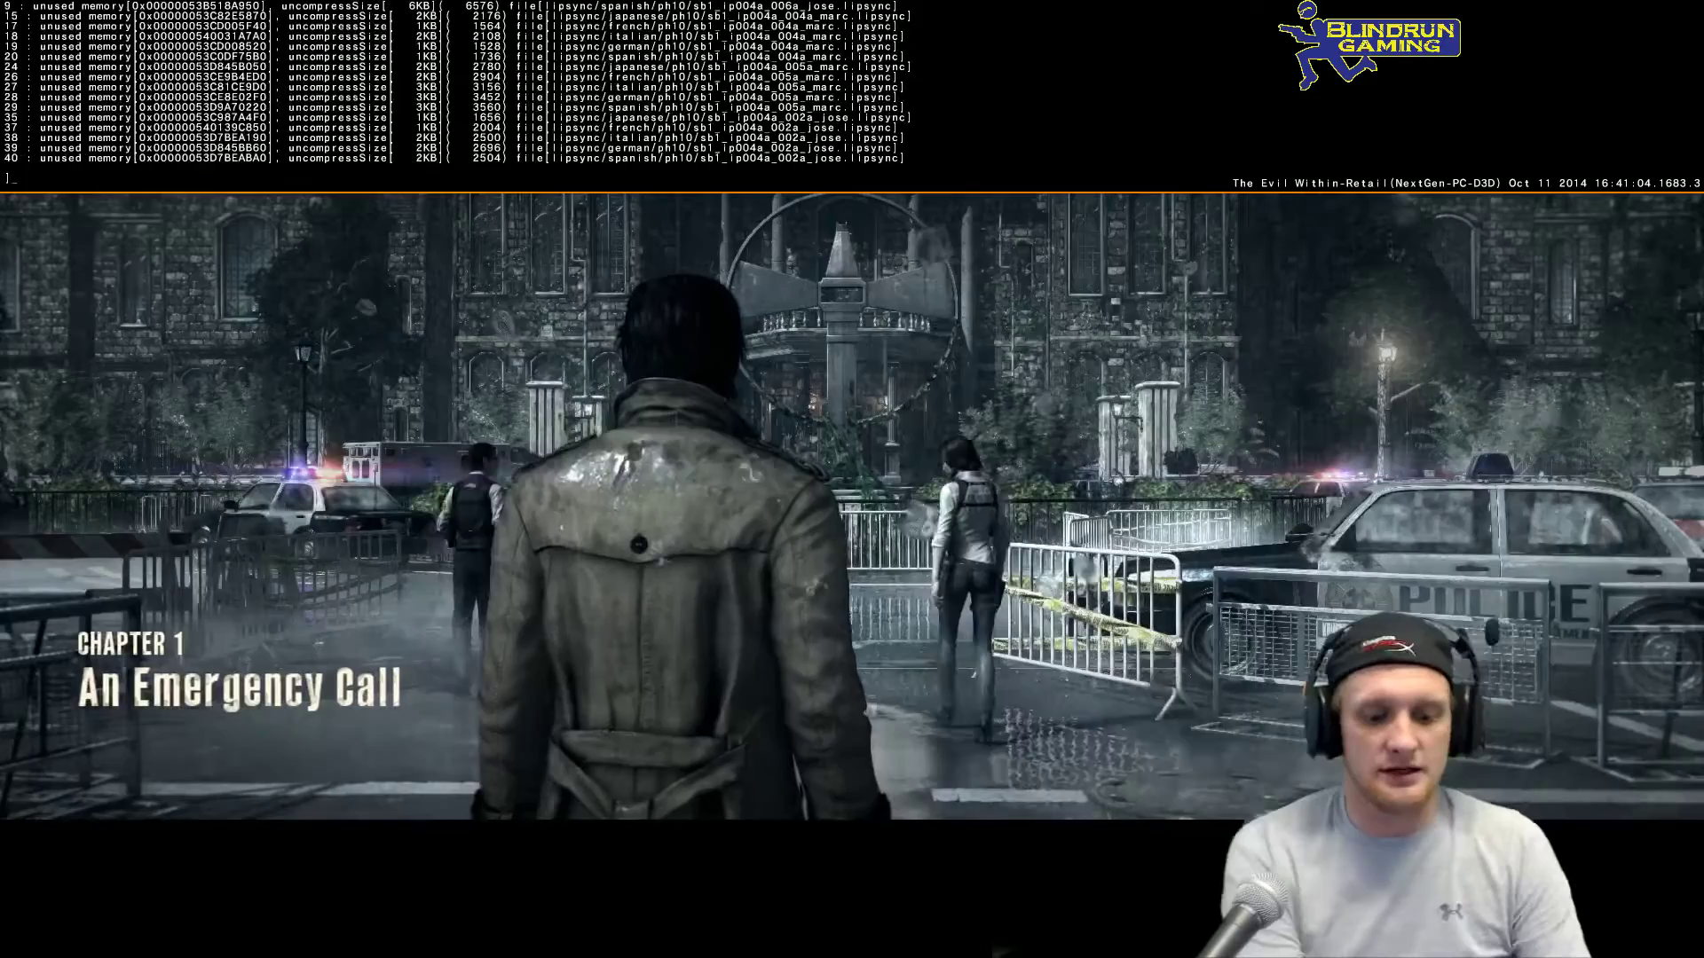
type("comshowfp")
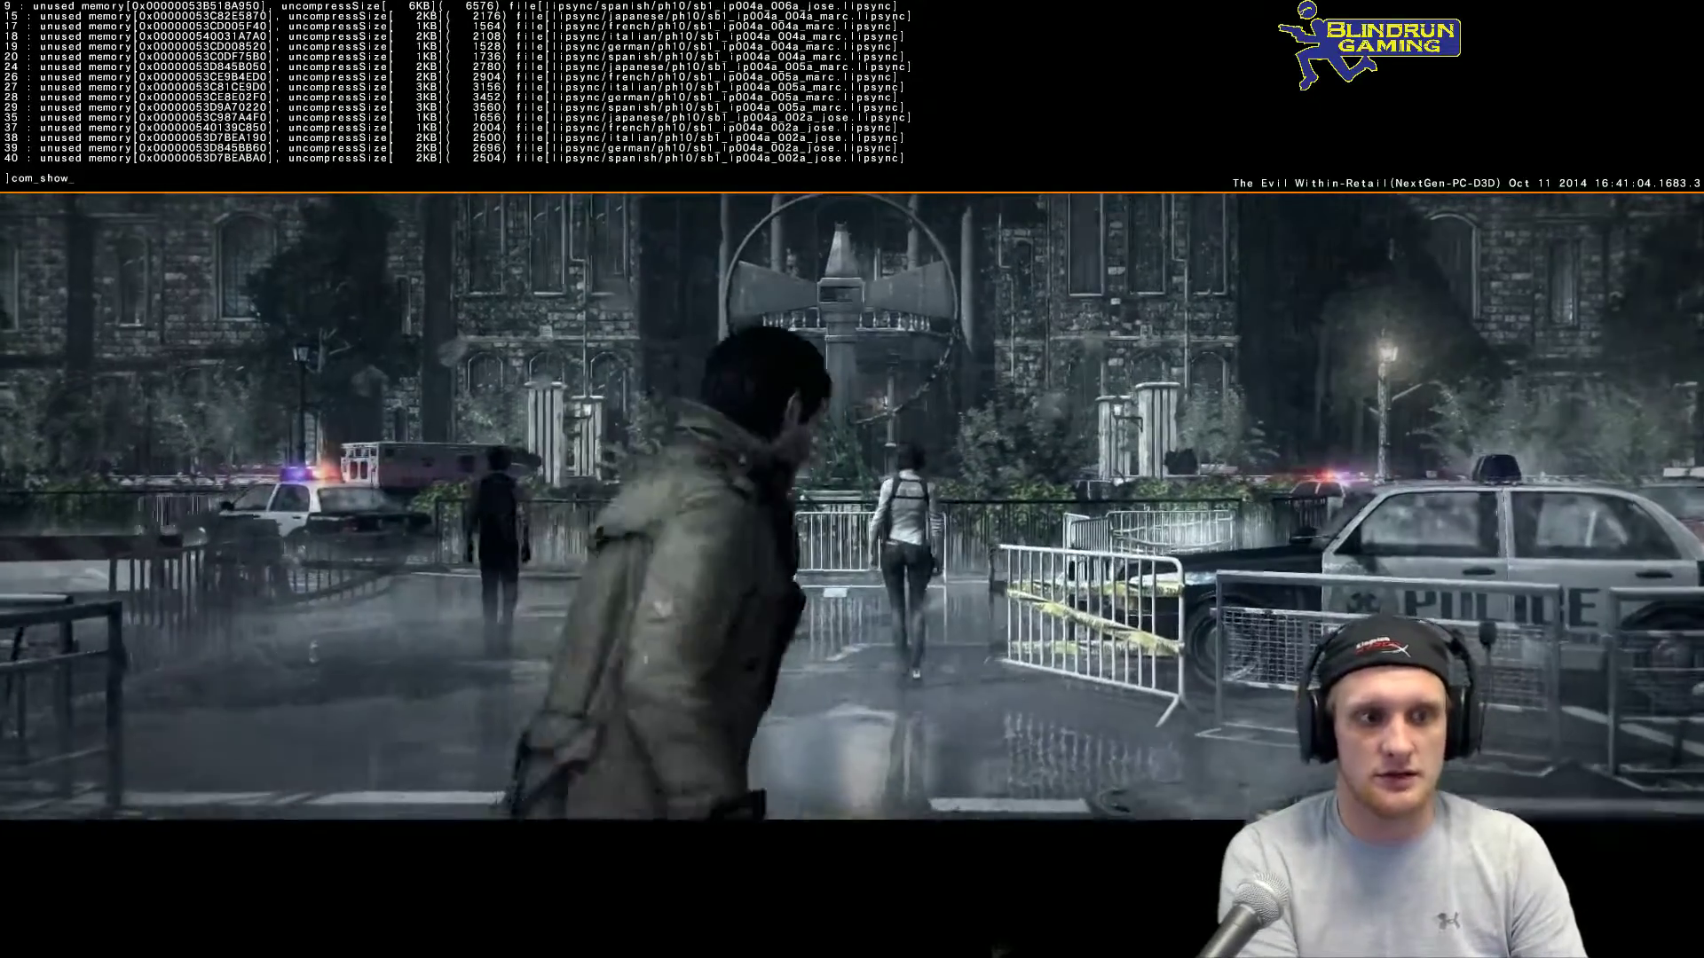
type("s 1")
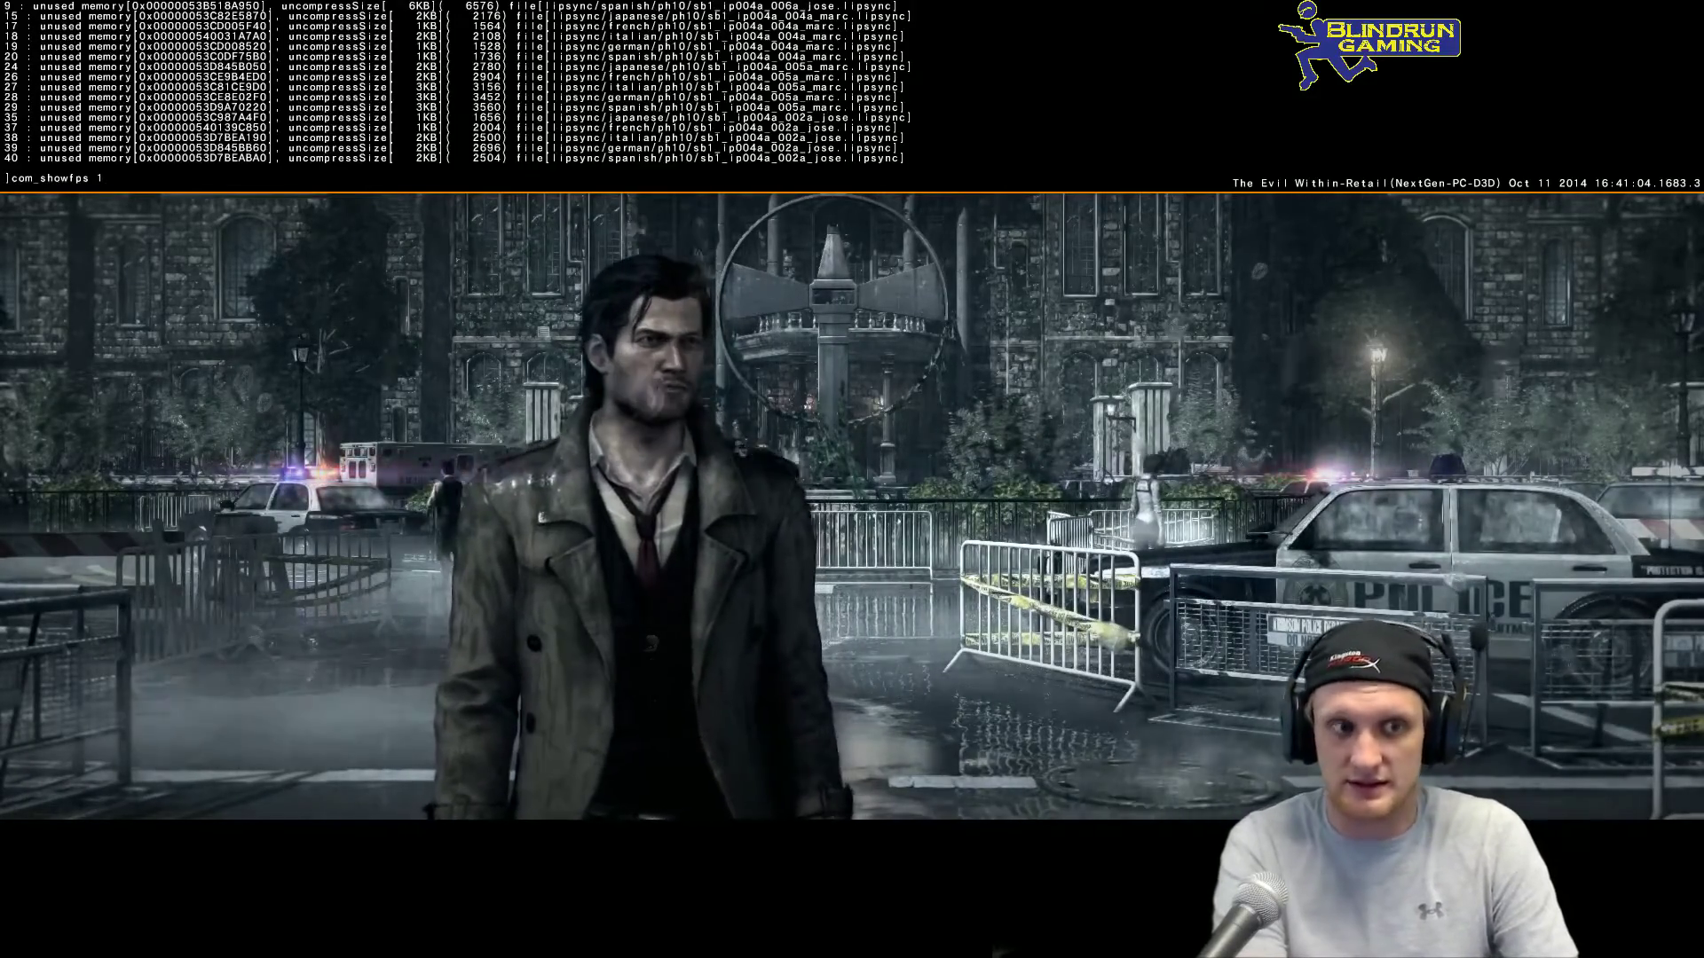
key("Return")
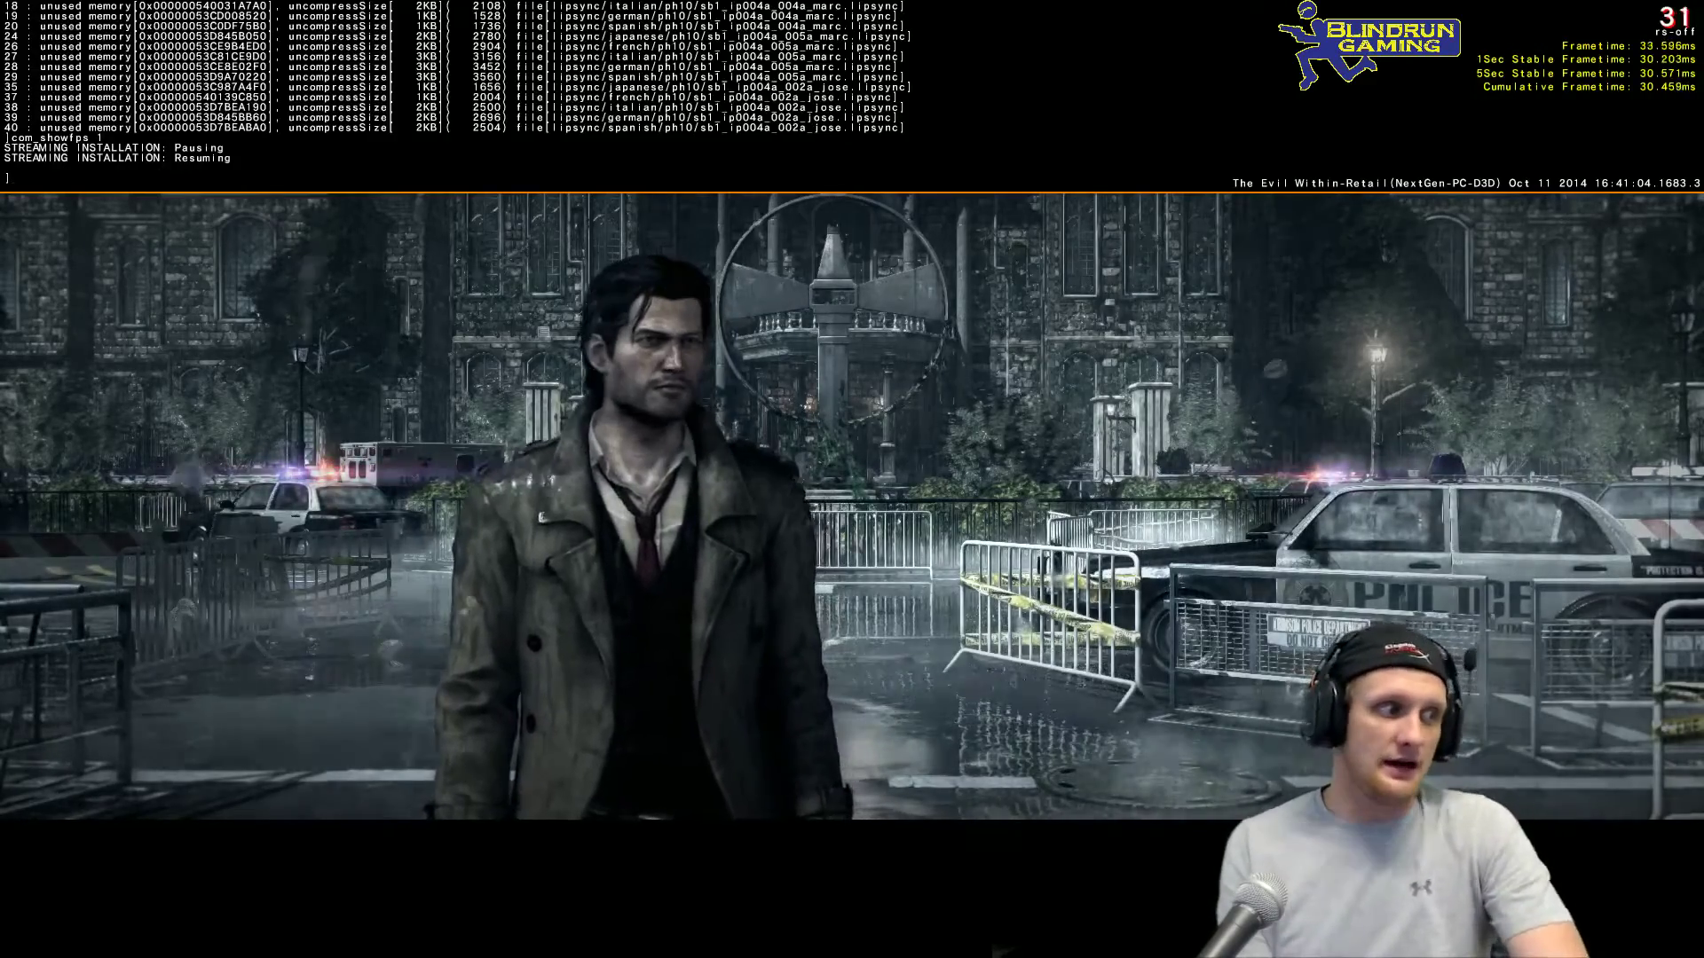
Step: Enter R_swapinterval 0 in the developer console
type("R")
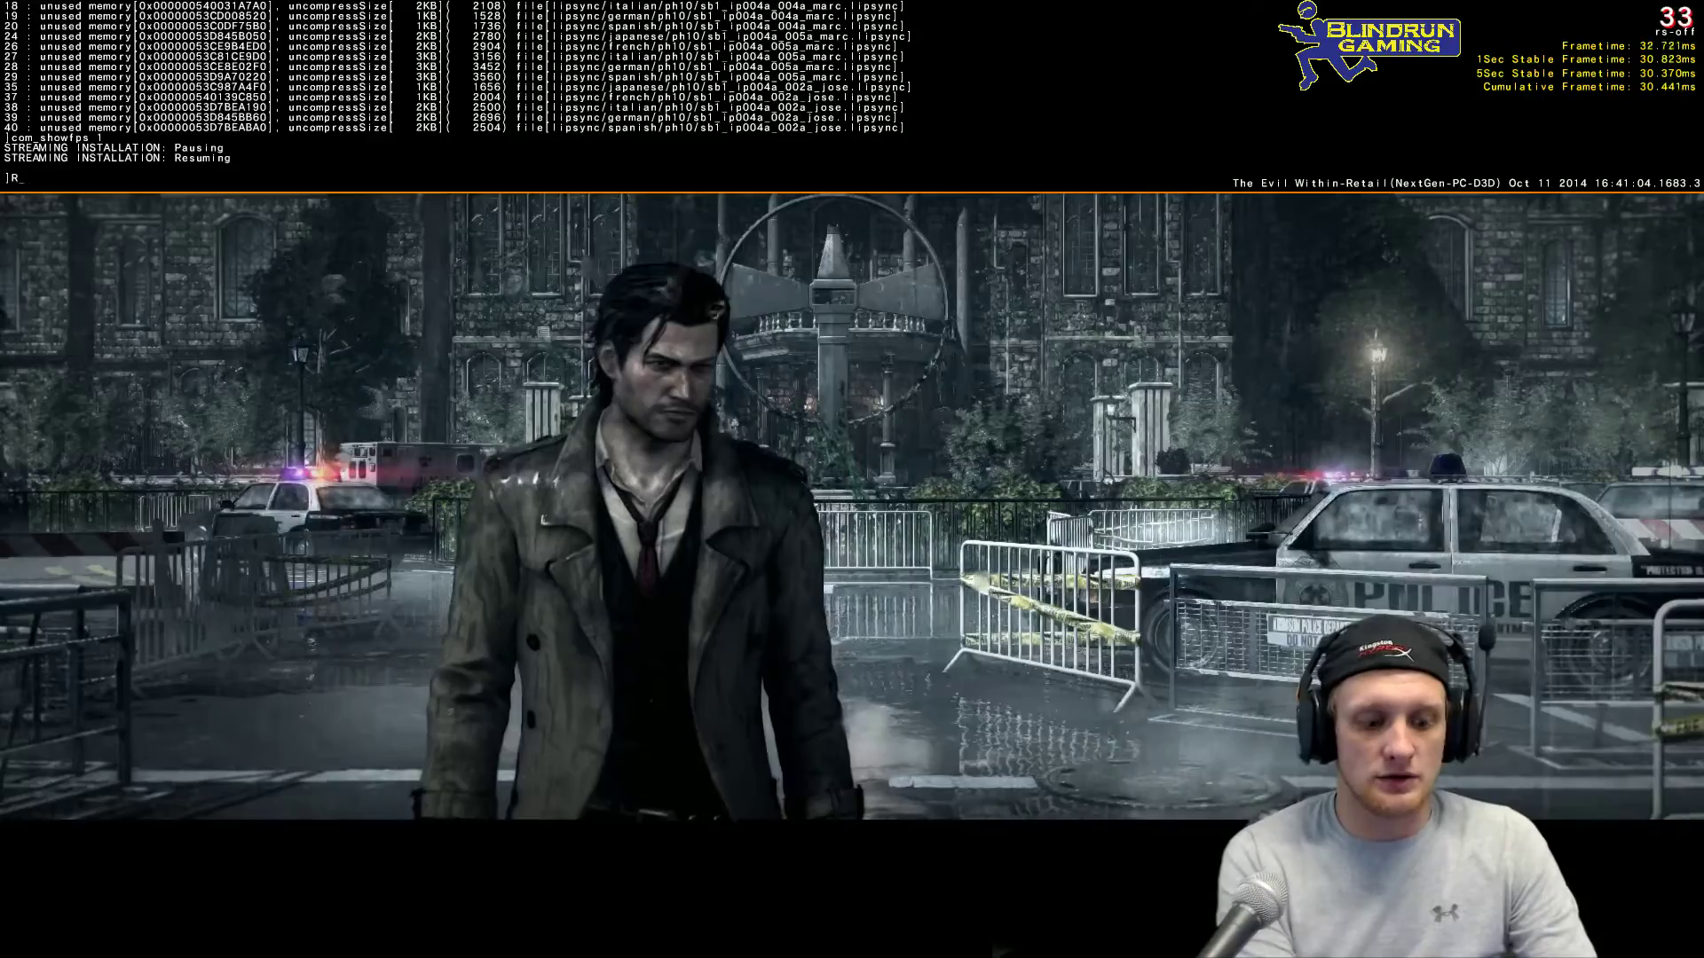
type("_swapinterval")
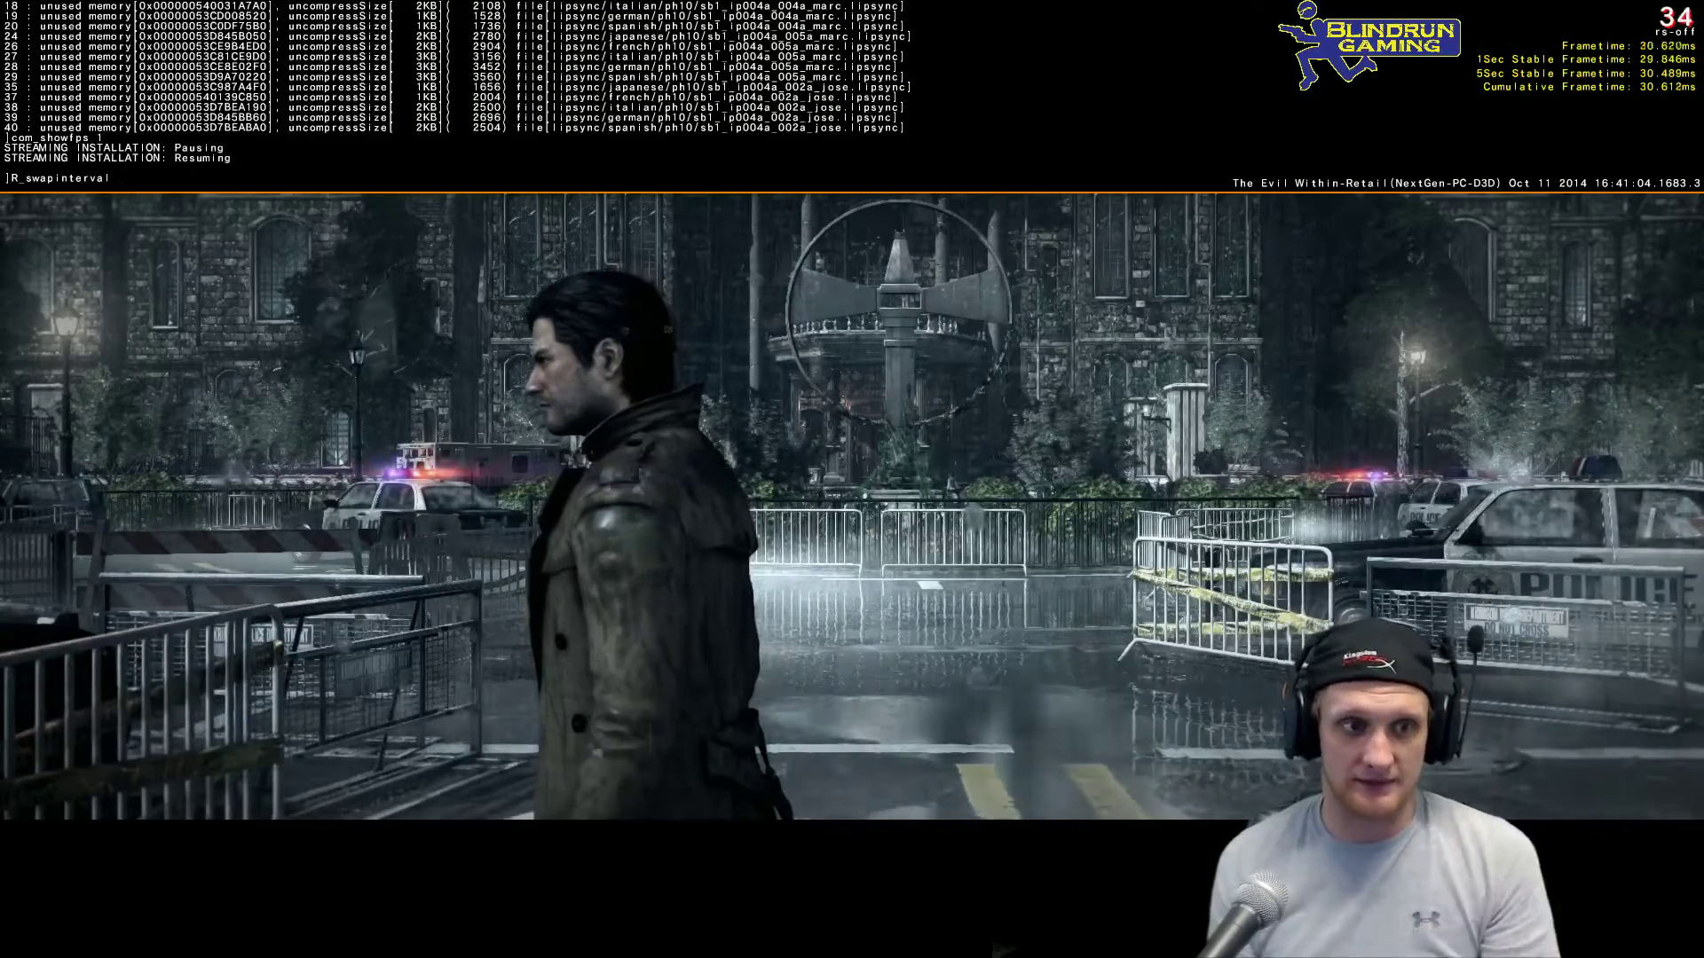
type("0")
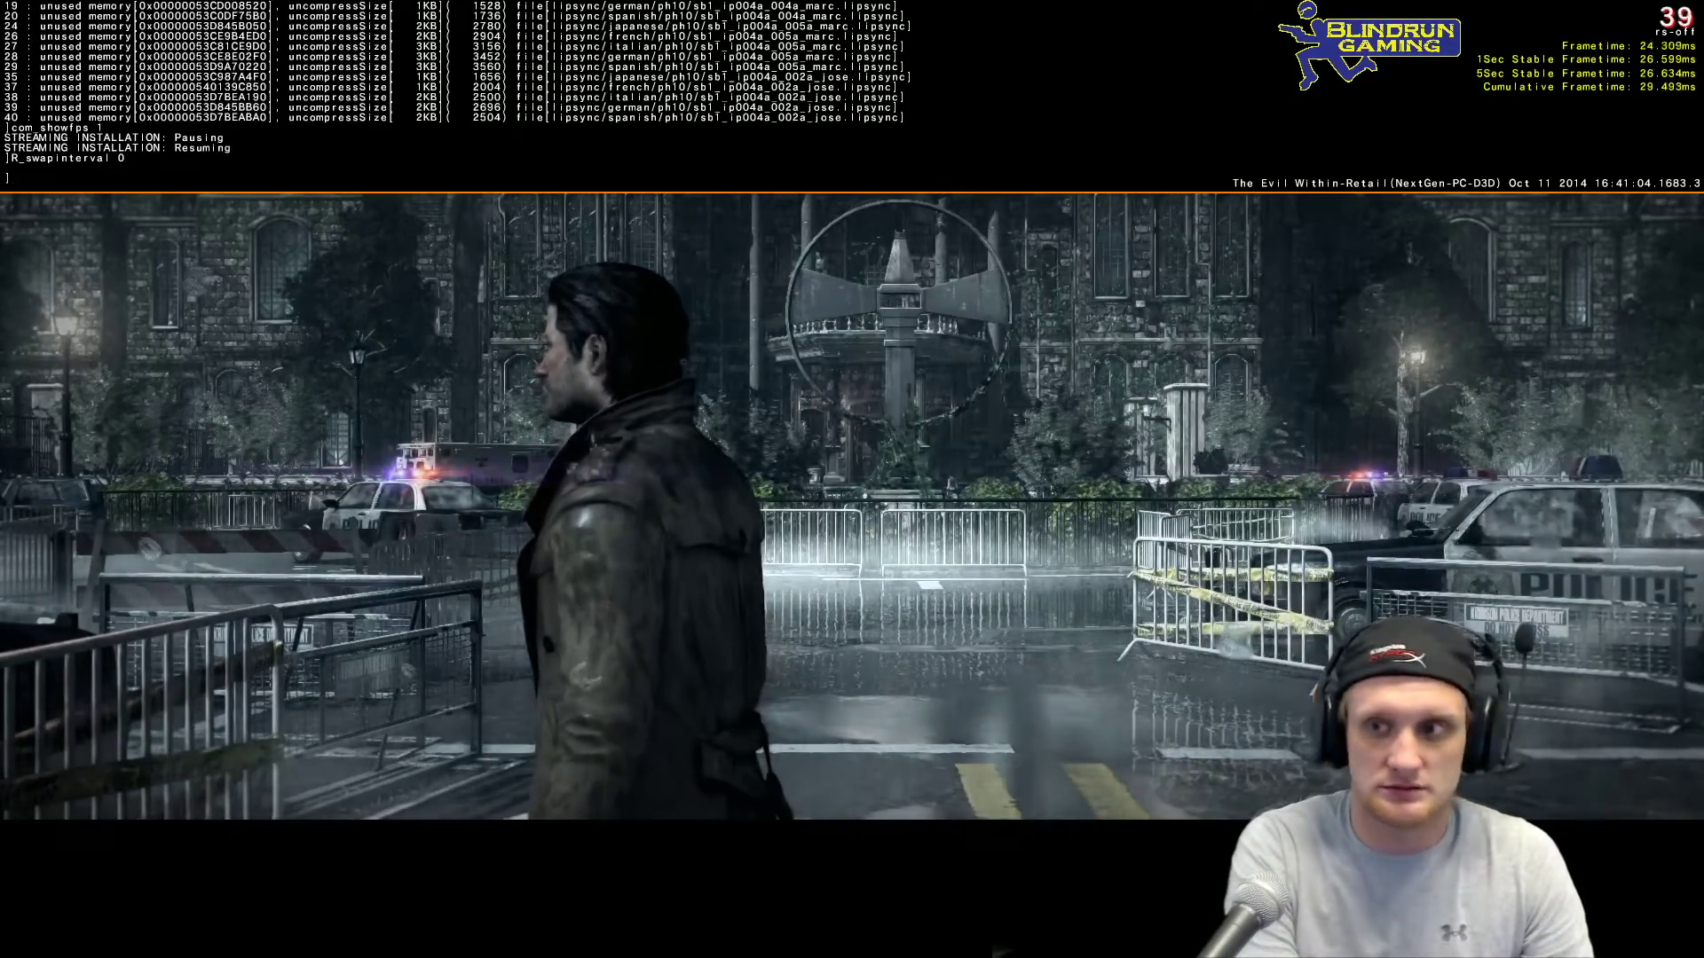
type("R-")
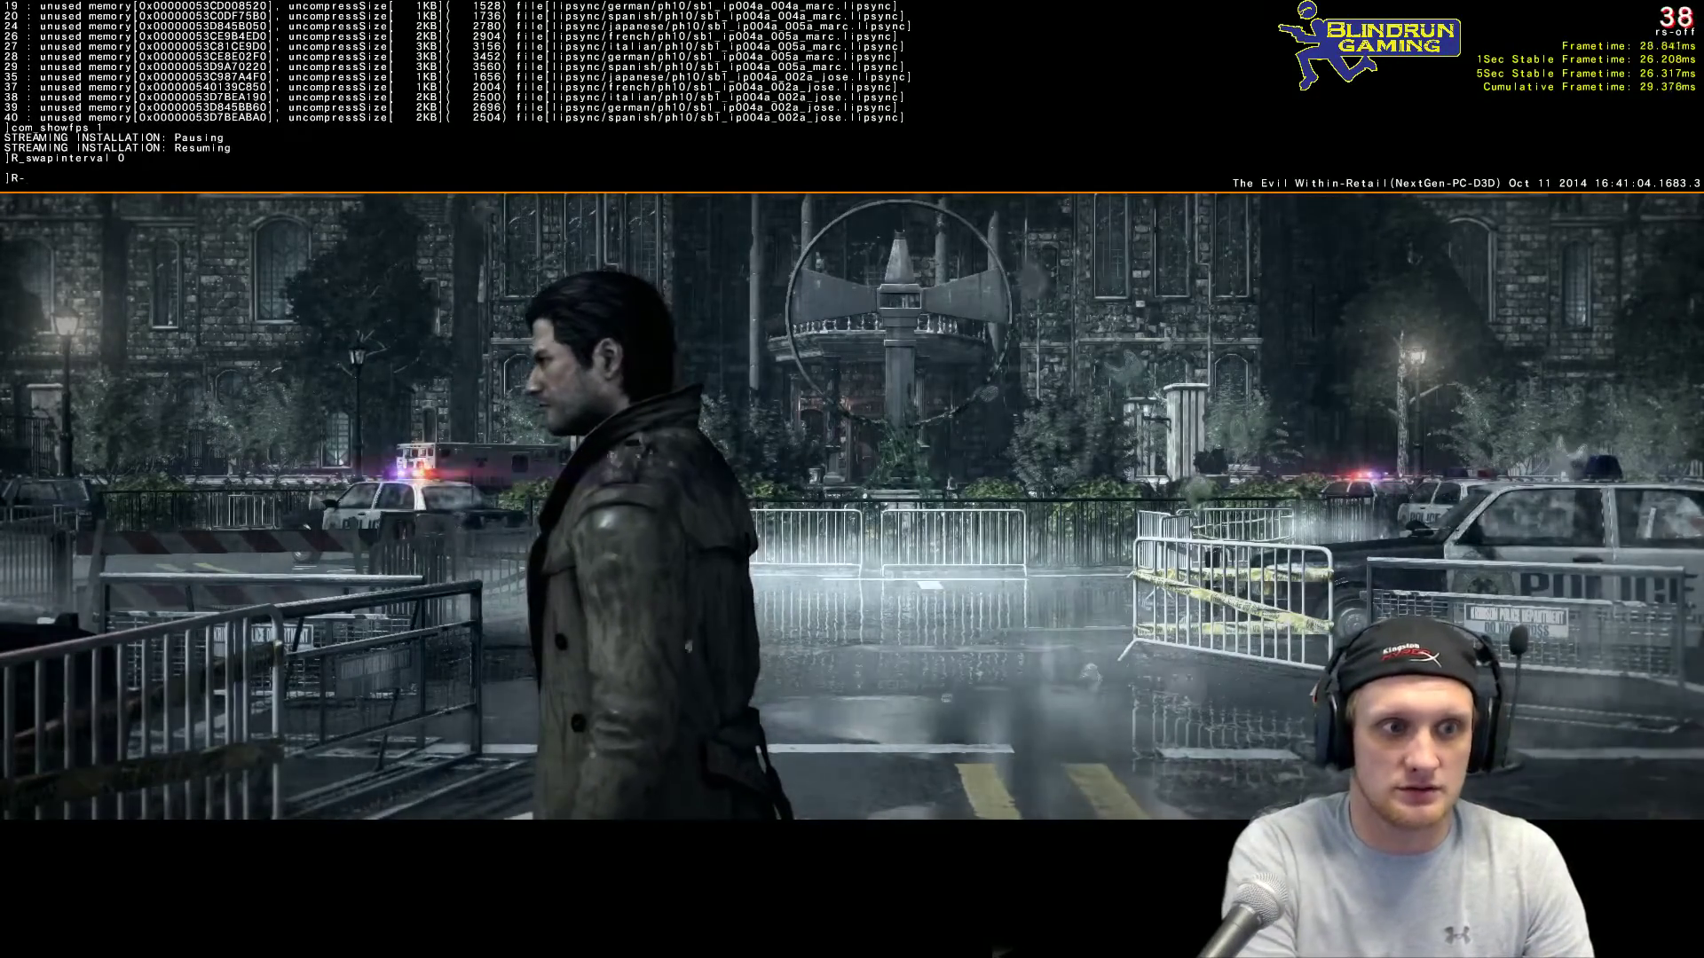
key("BackSpace")
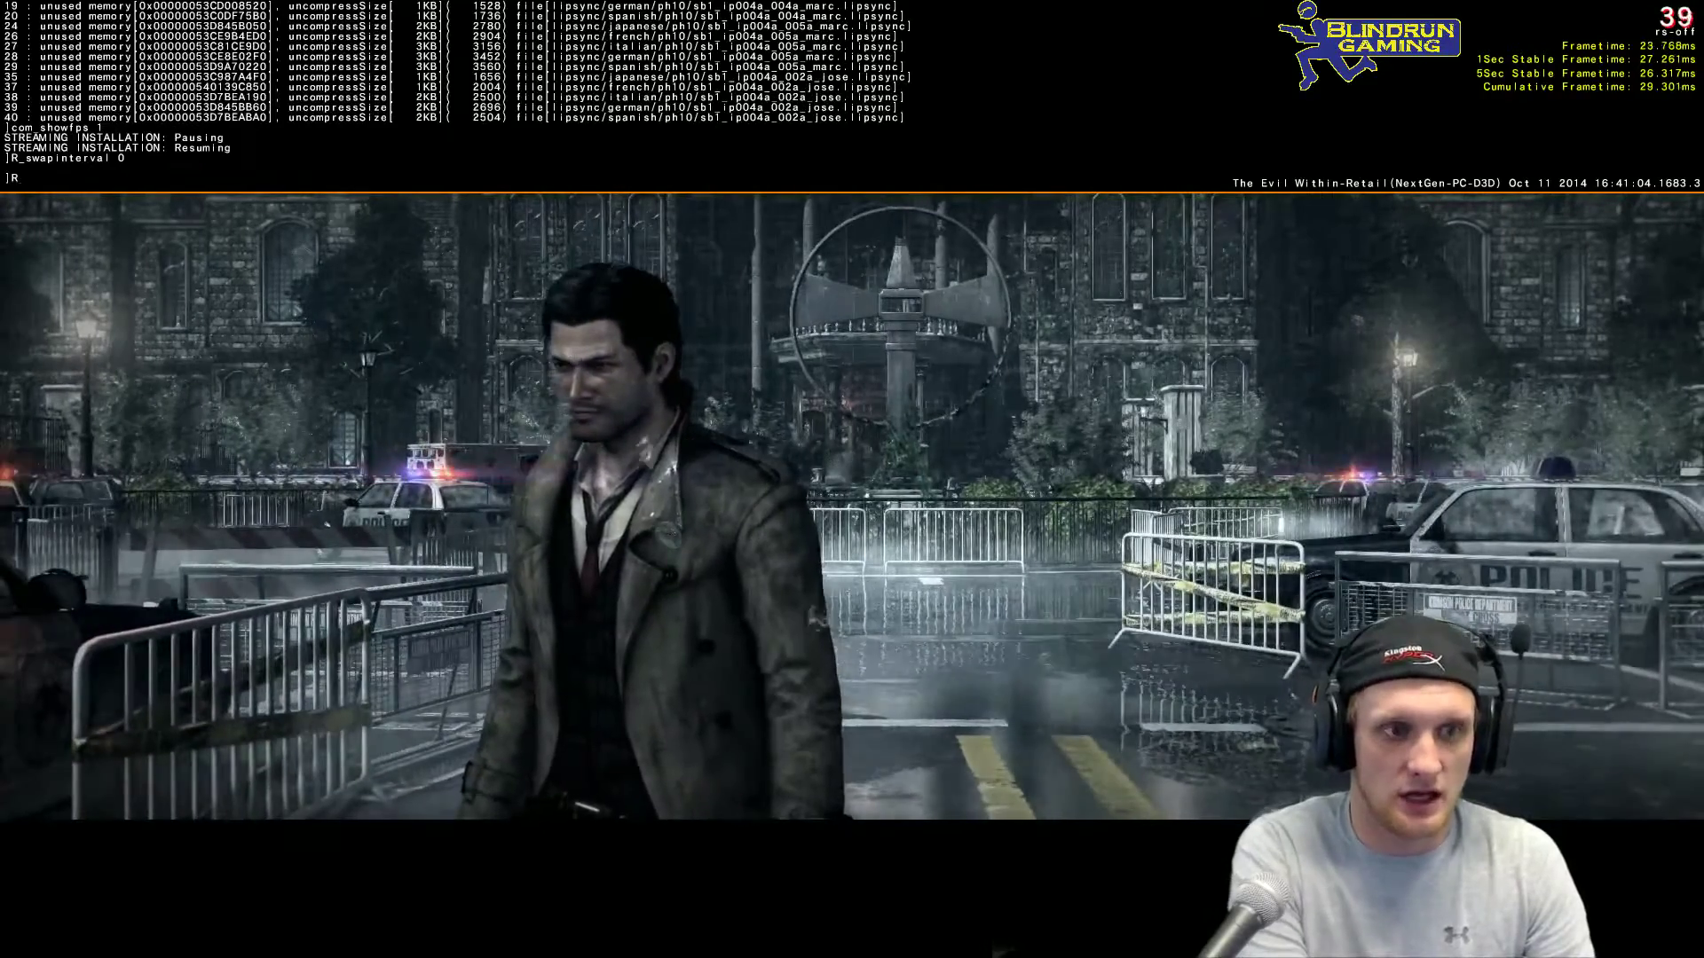
type("_swapinter")
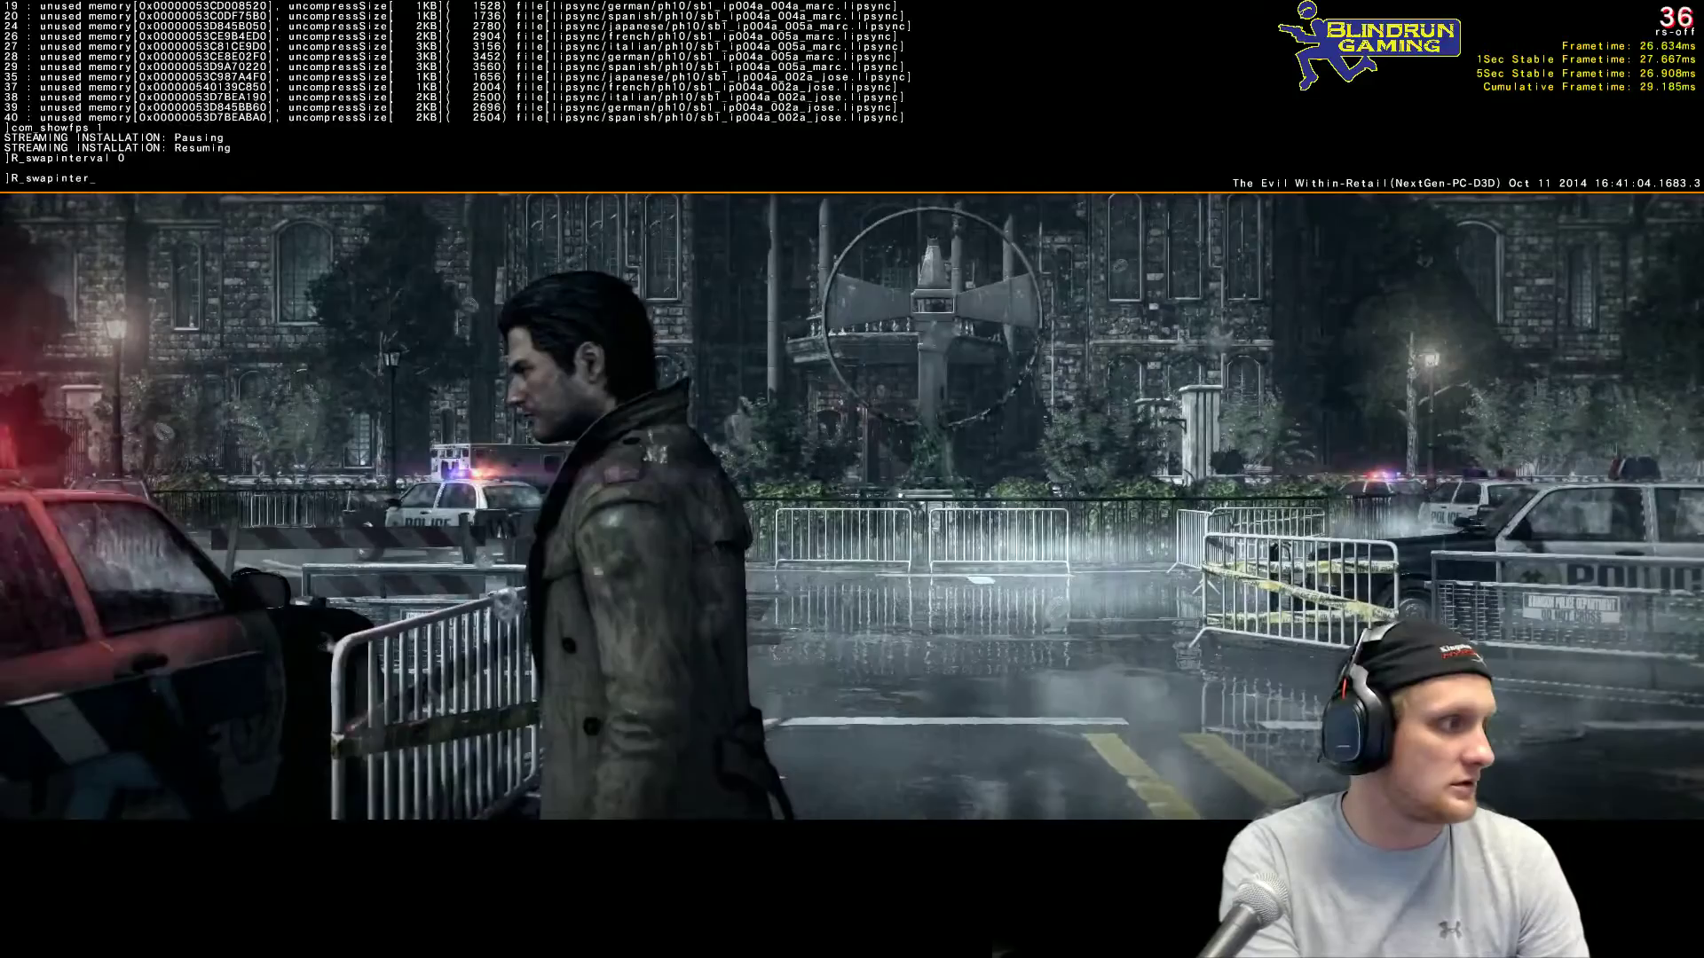
type("val 0")
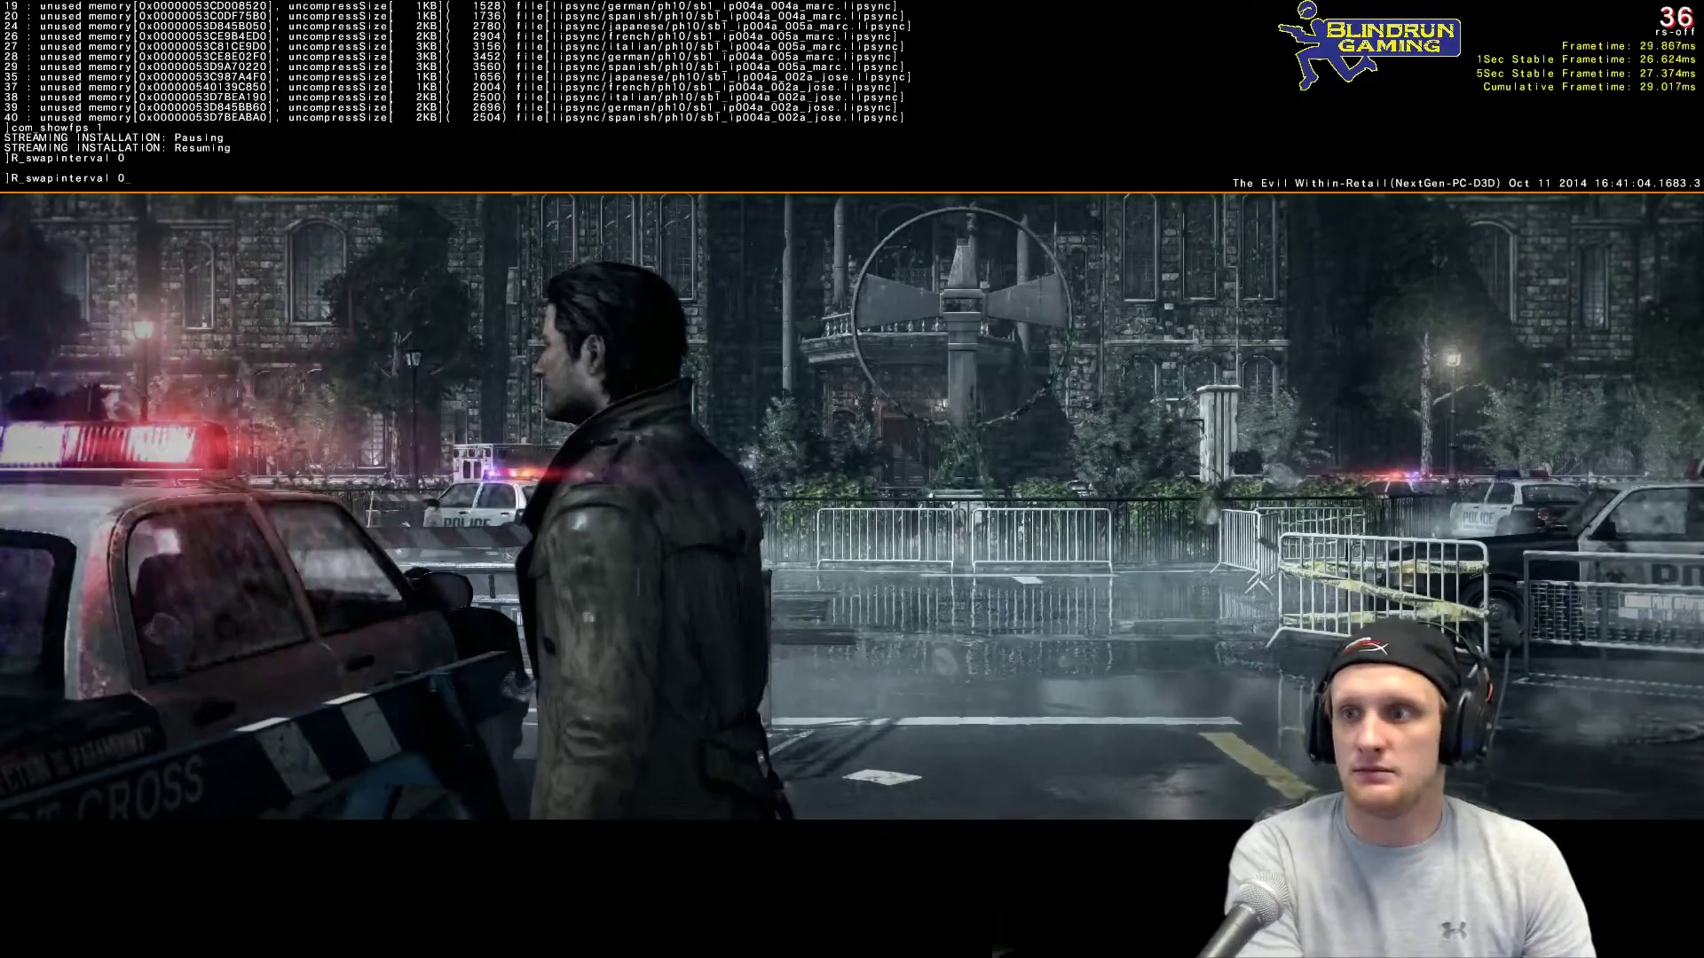
key("Return")
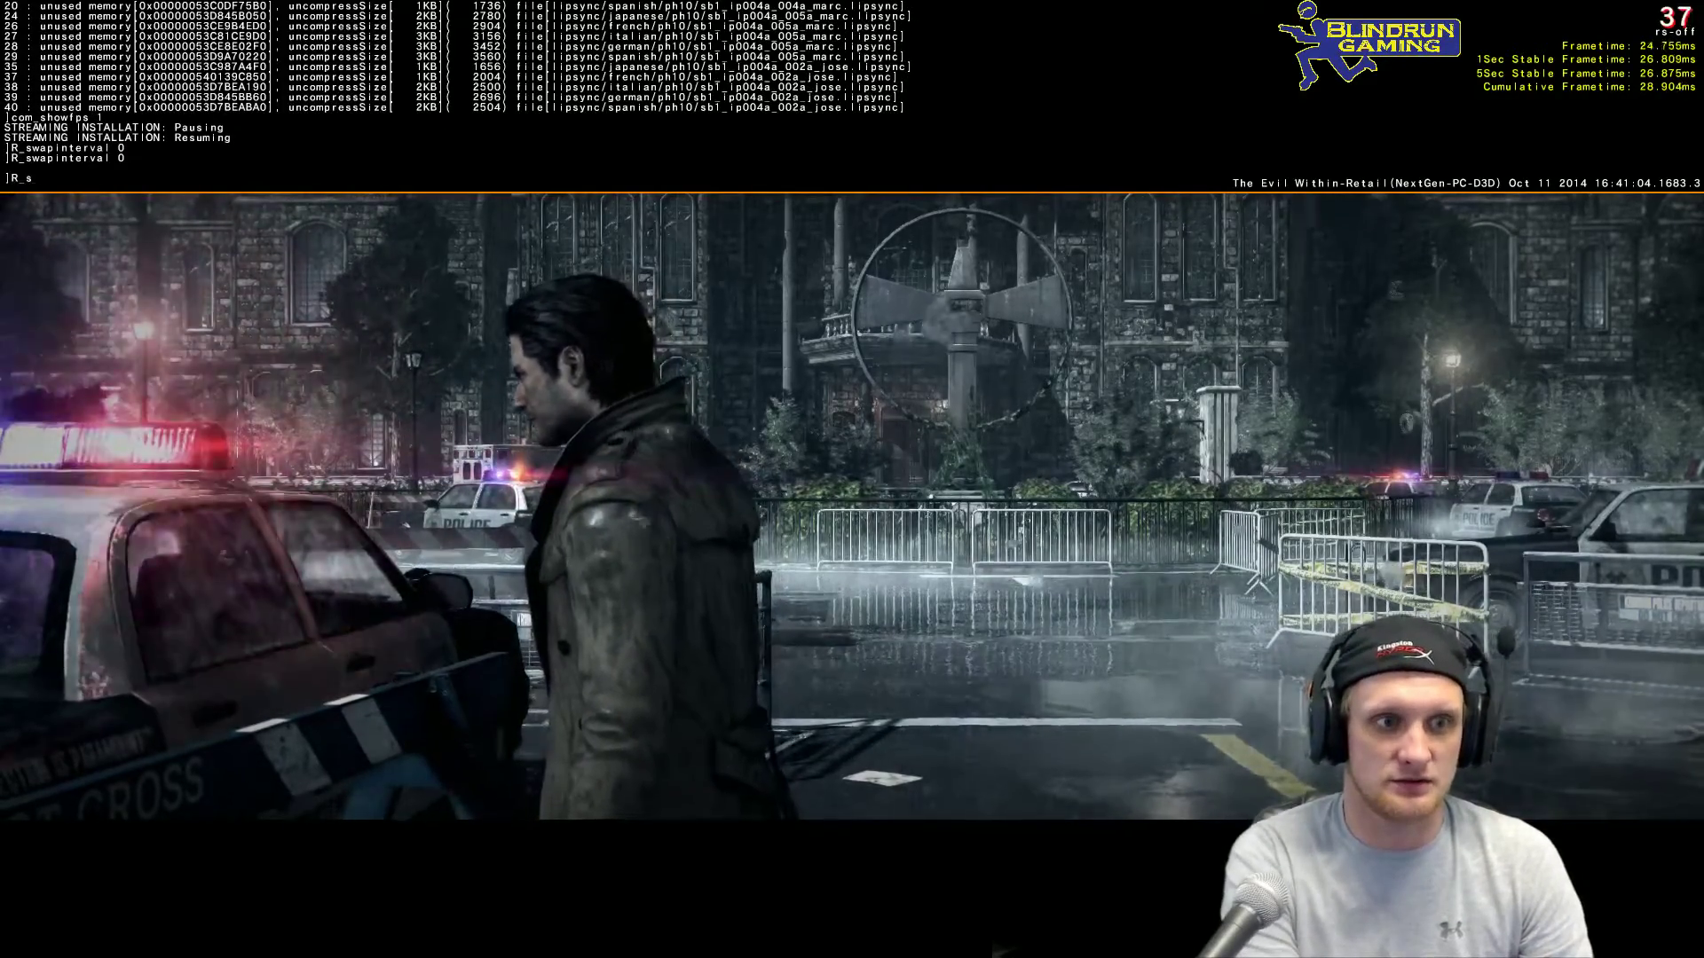
Step: Enter R_swapinterval 1, then close the developer console
type("wapi")
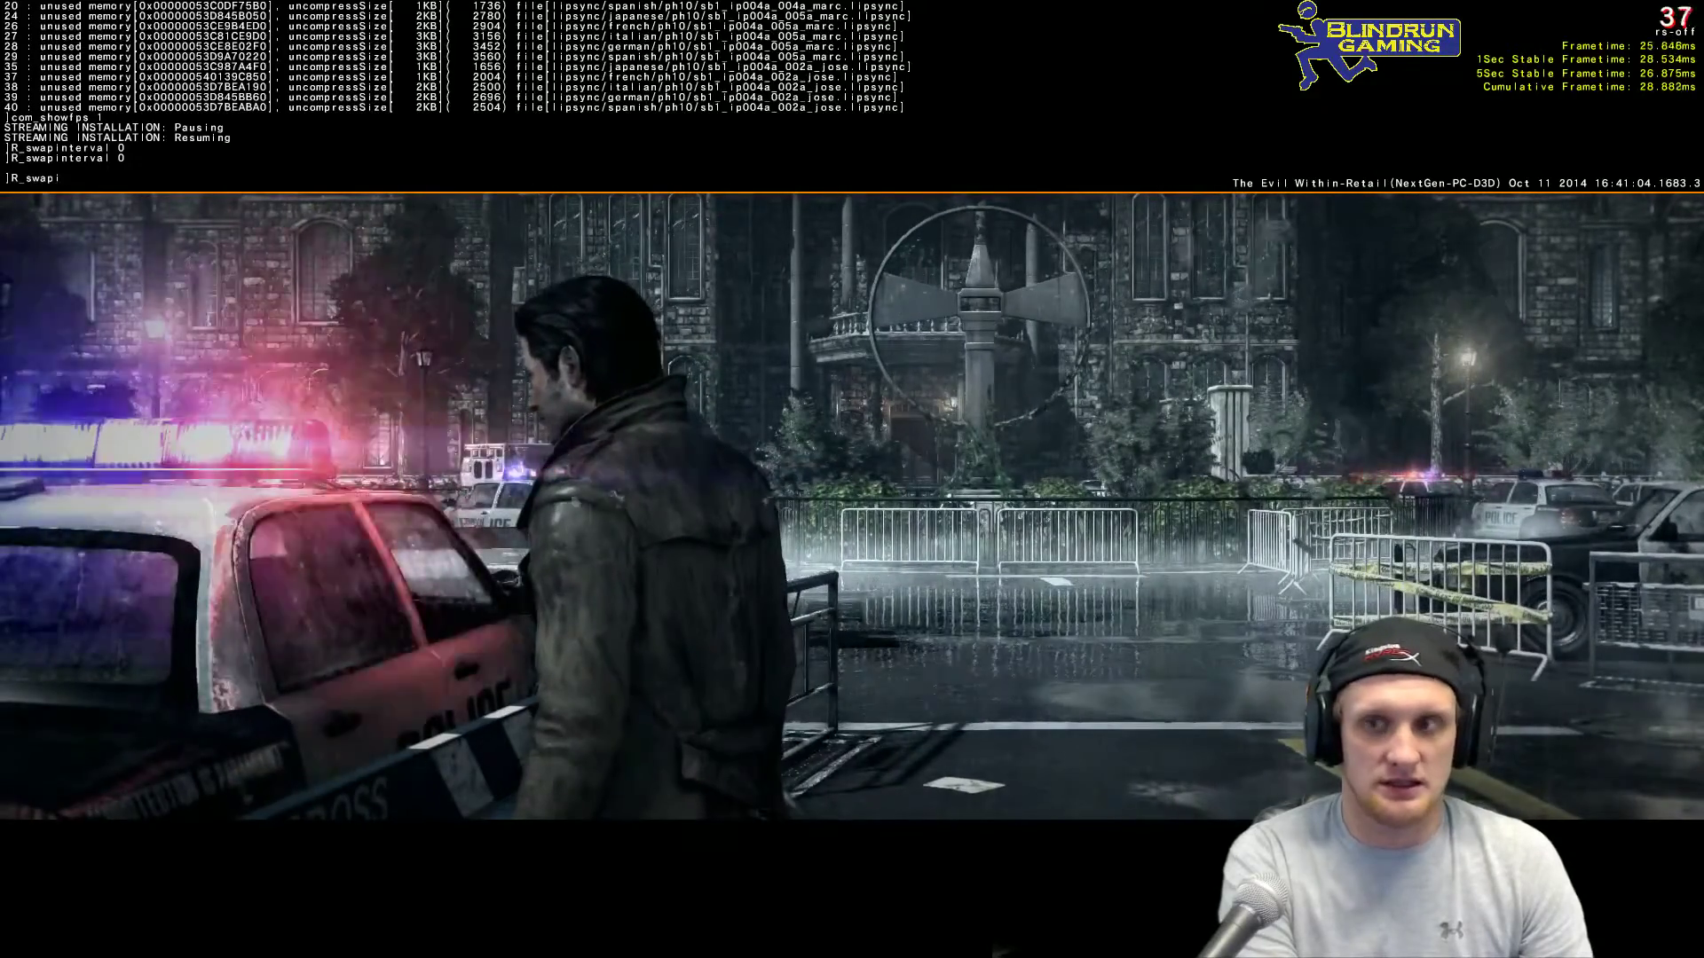
type("nterval 1")
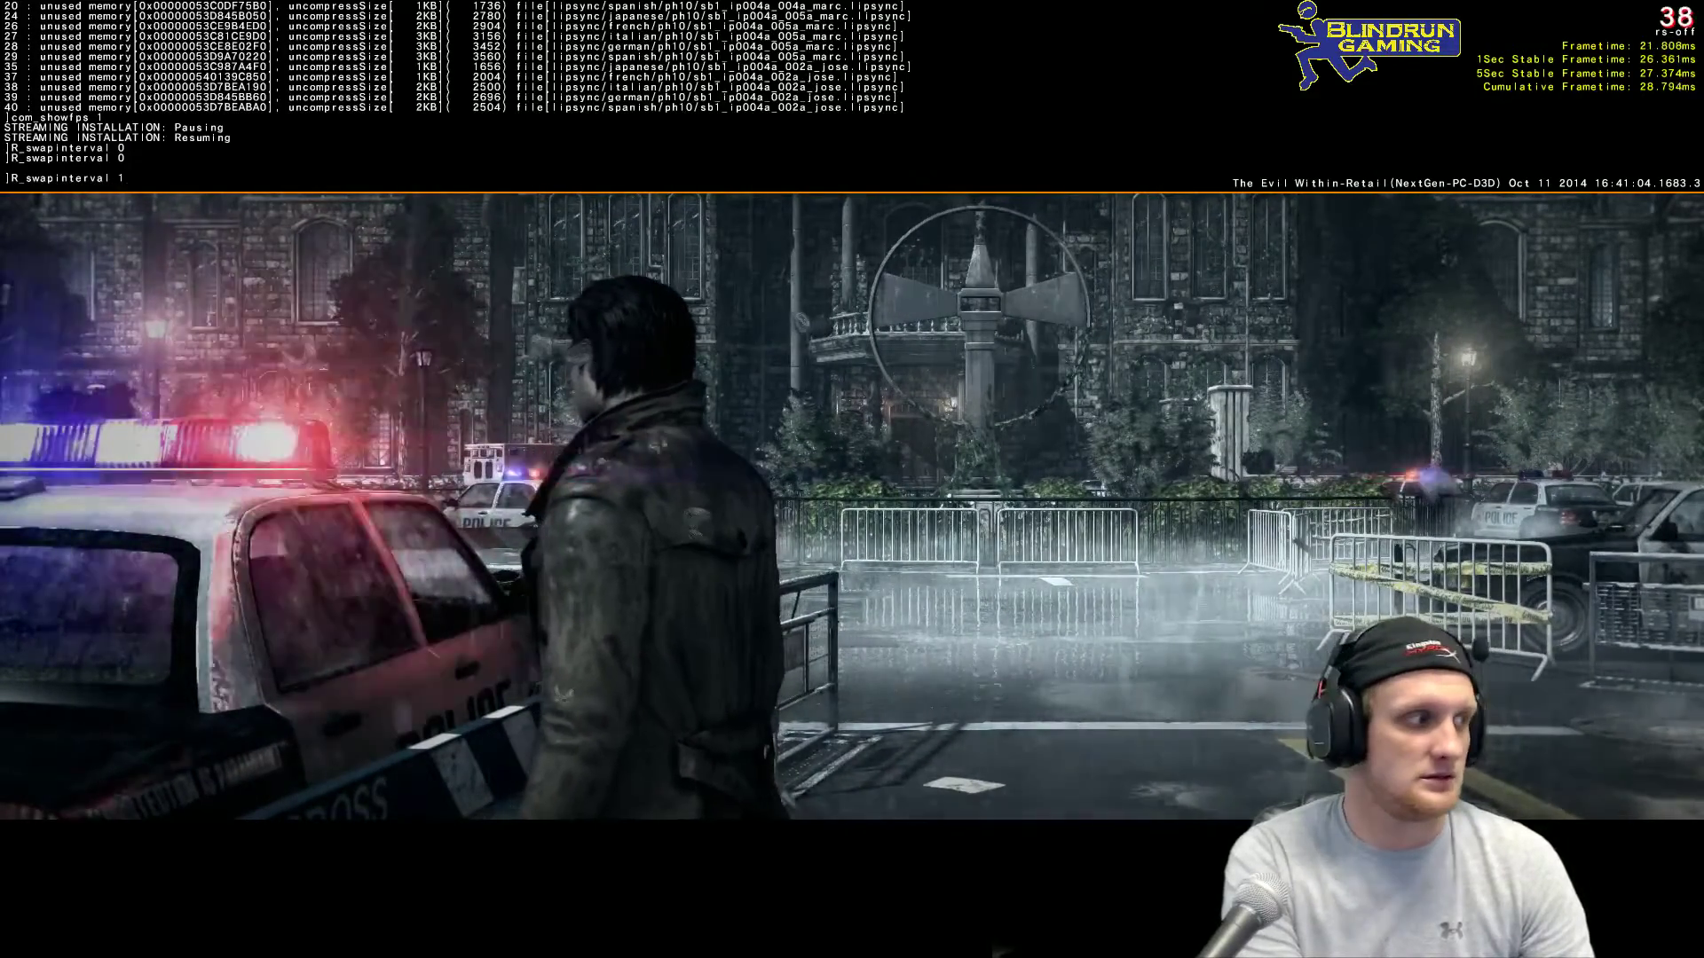
key("Return")
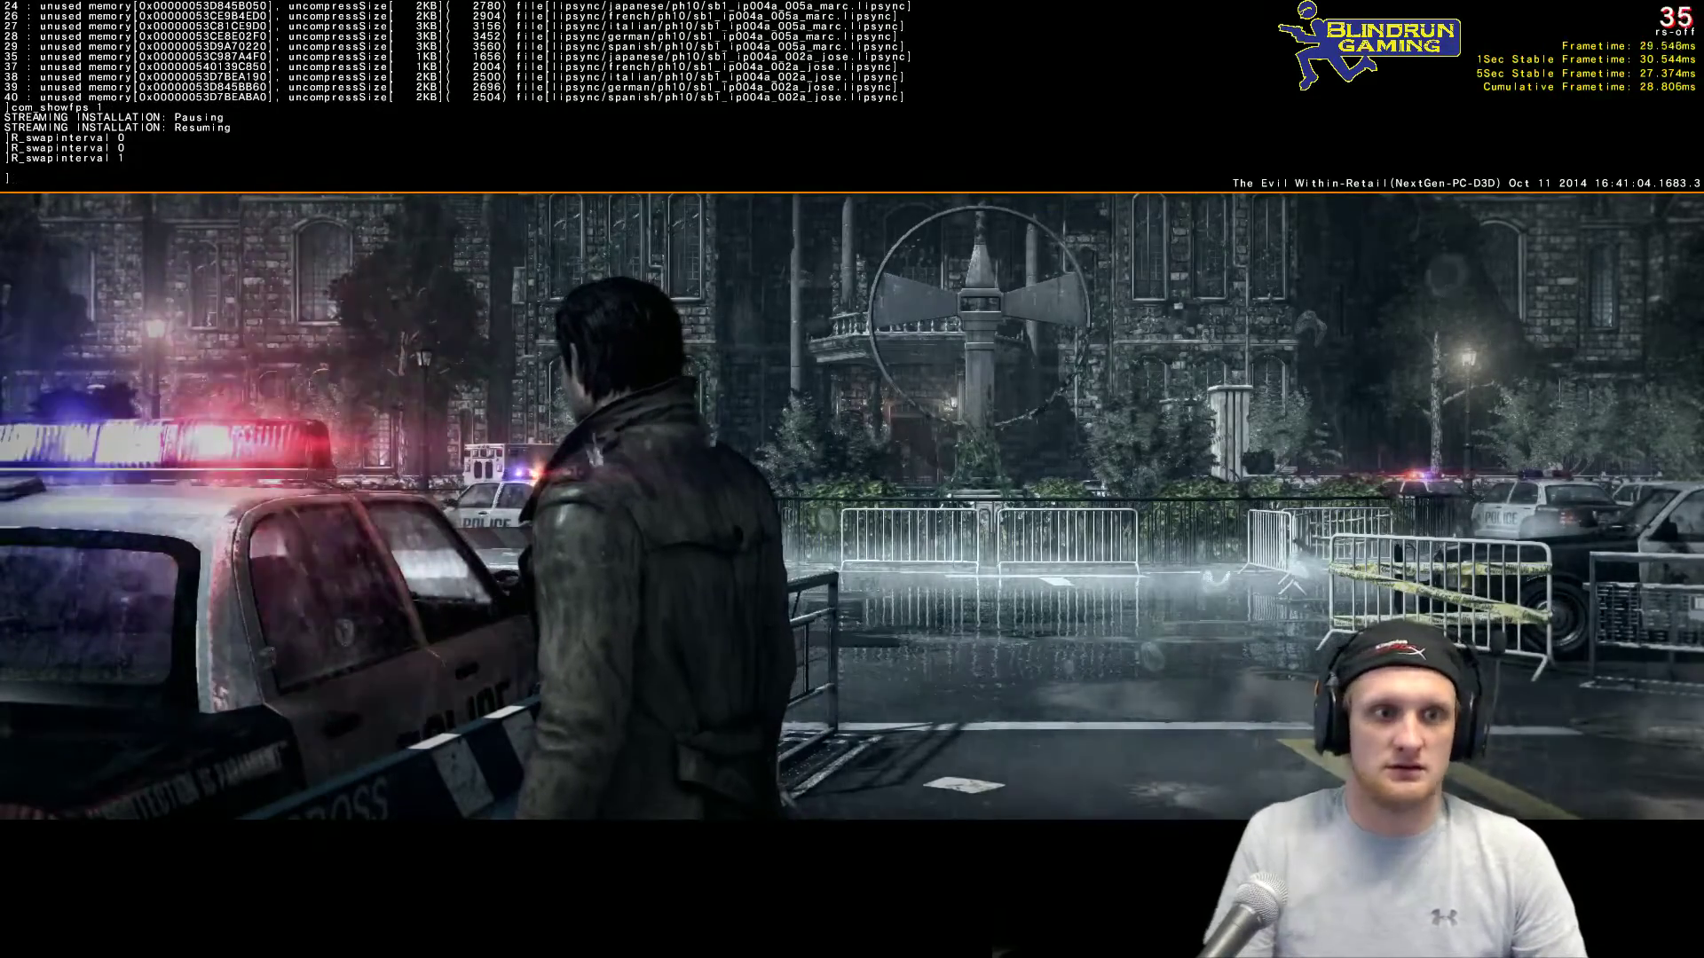
key("grave")
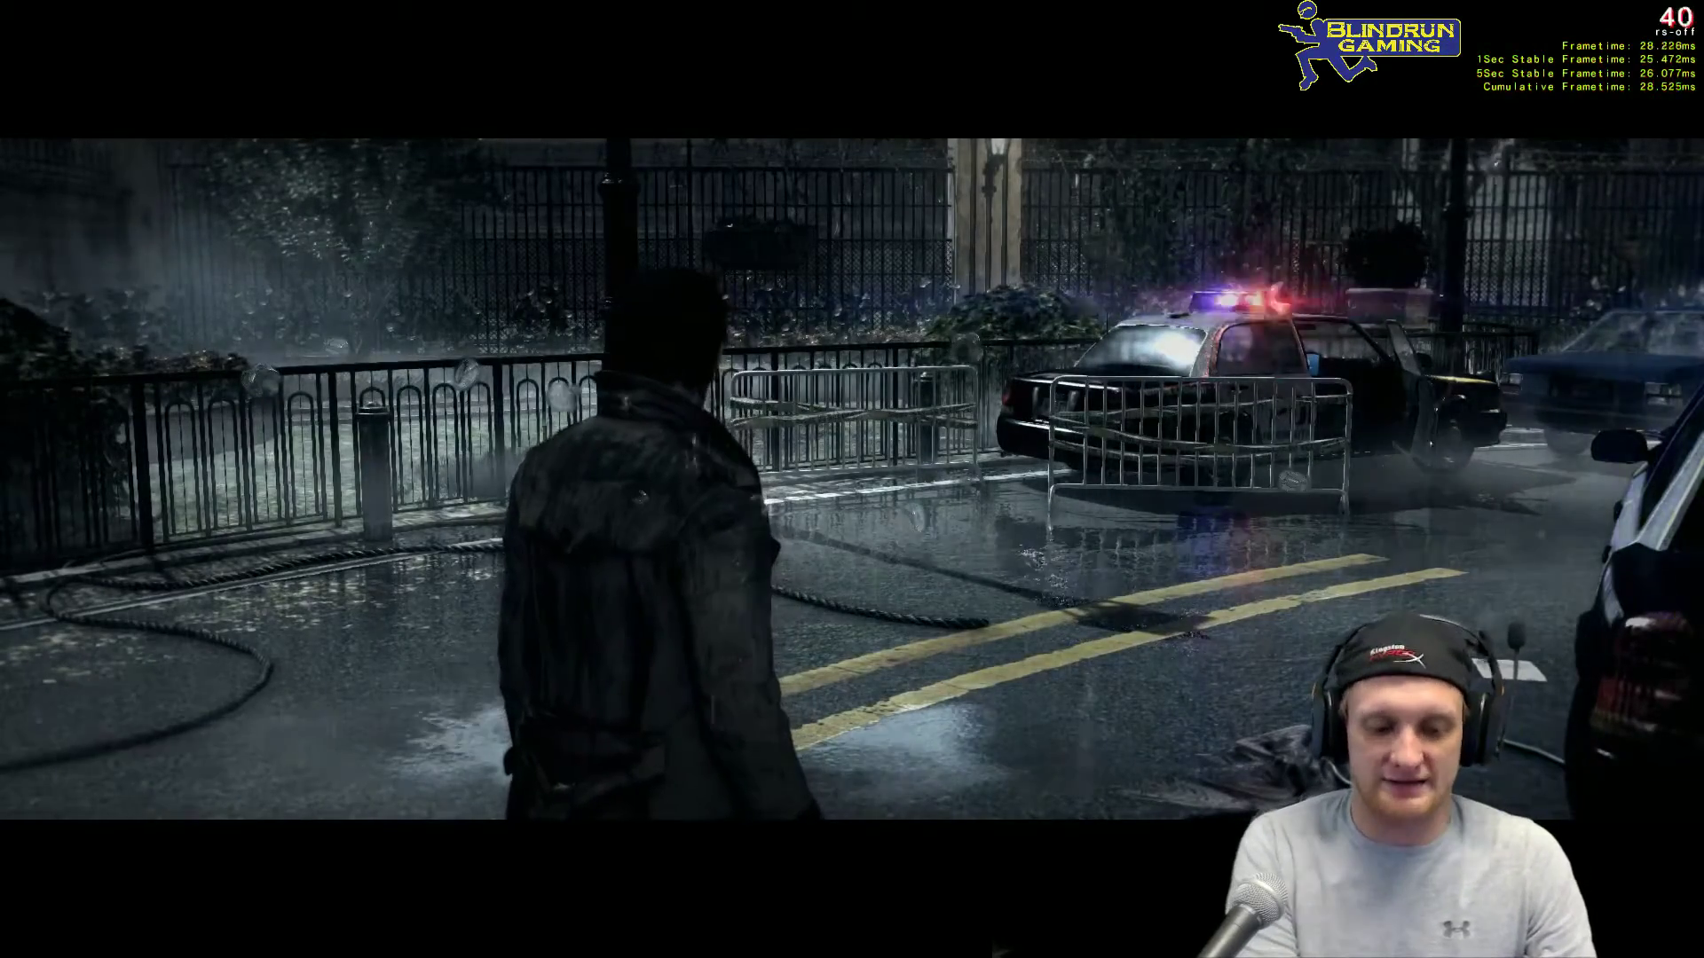
Step: Set R_swapinterval back to 0, leaving the console open for the next command
key("Insert")
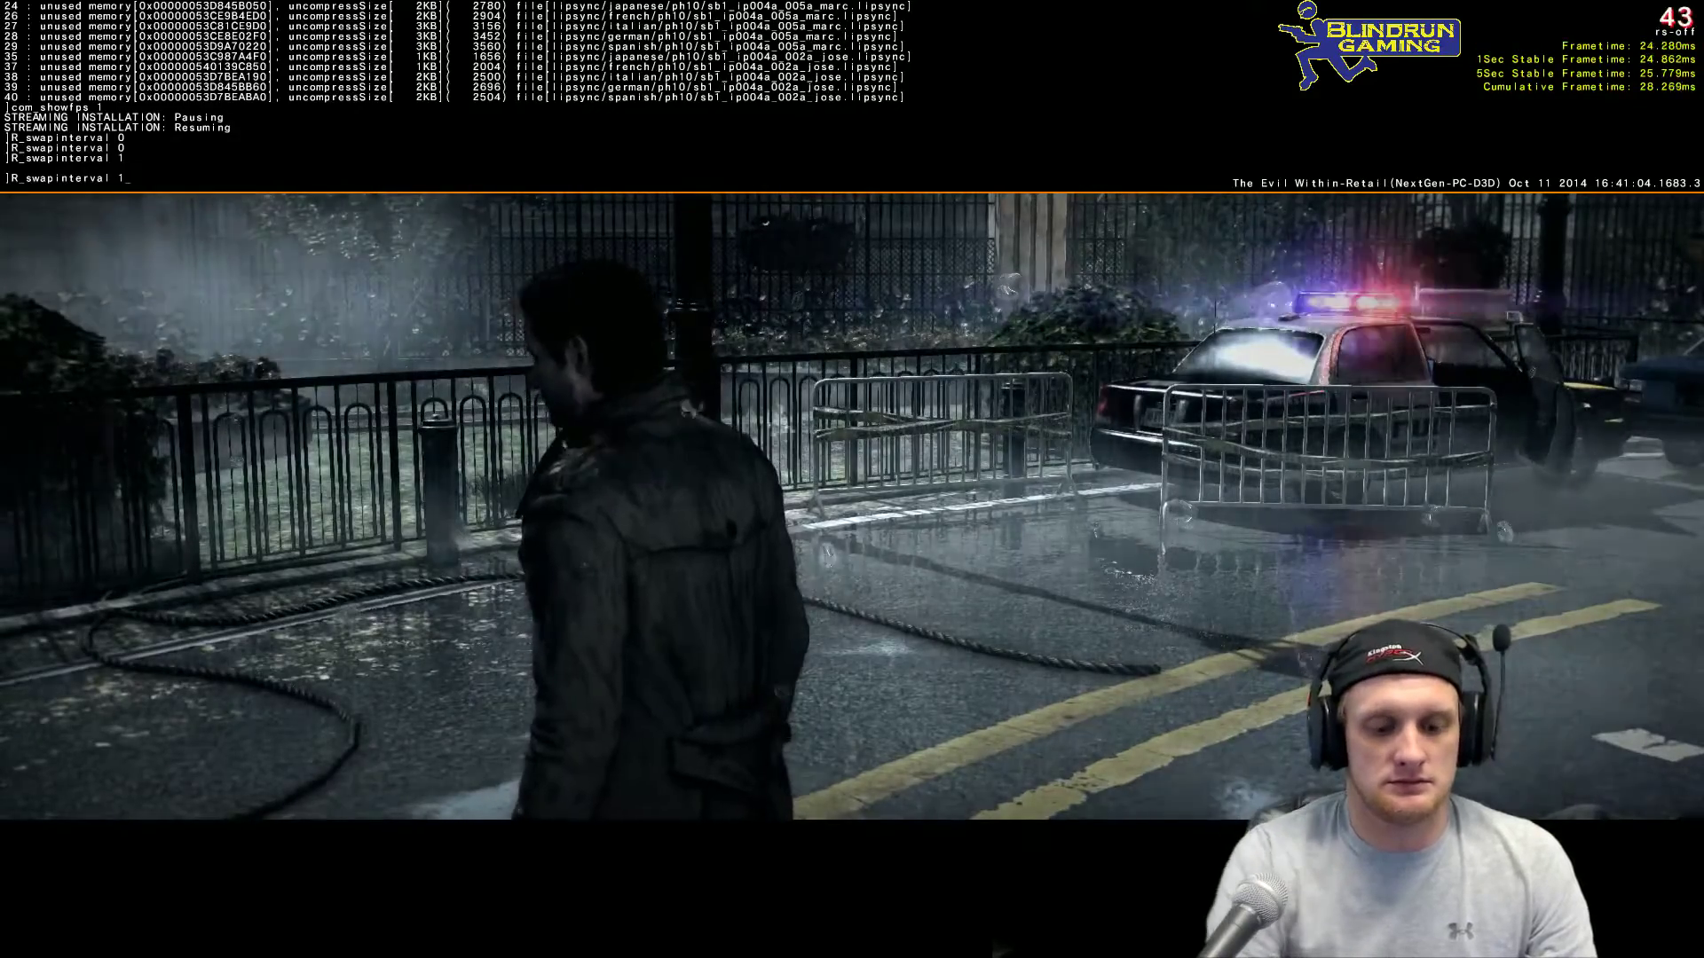
type("0")
key("Return")
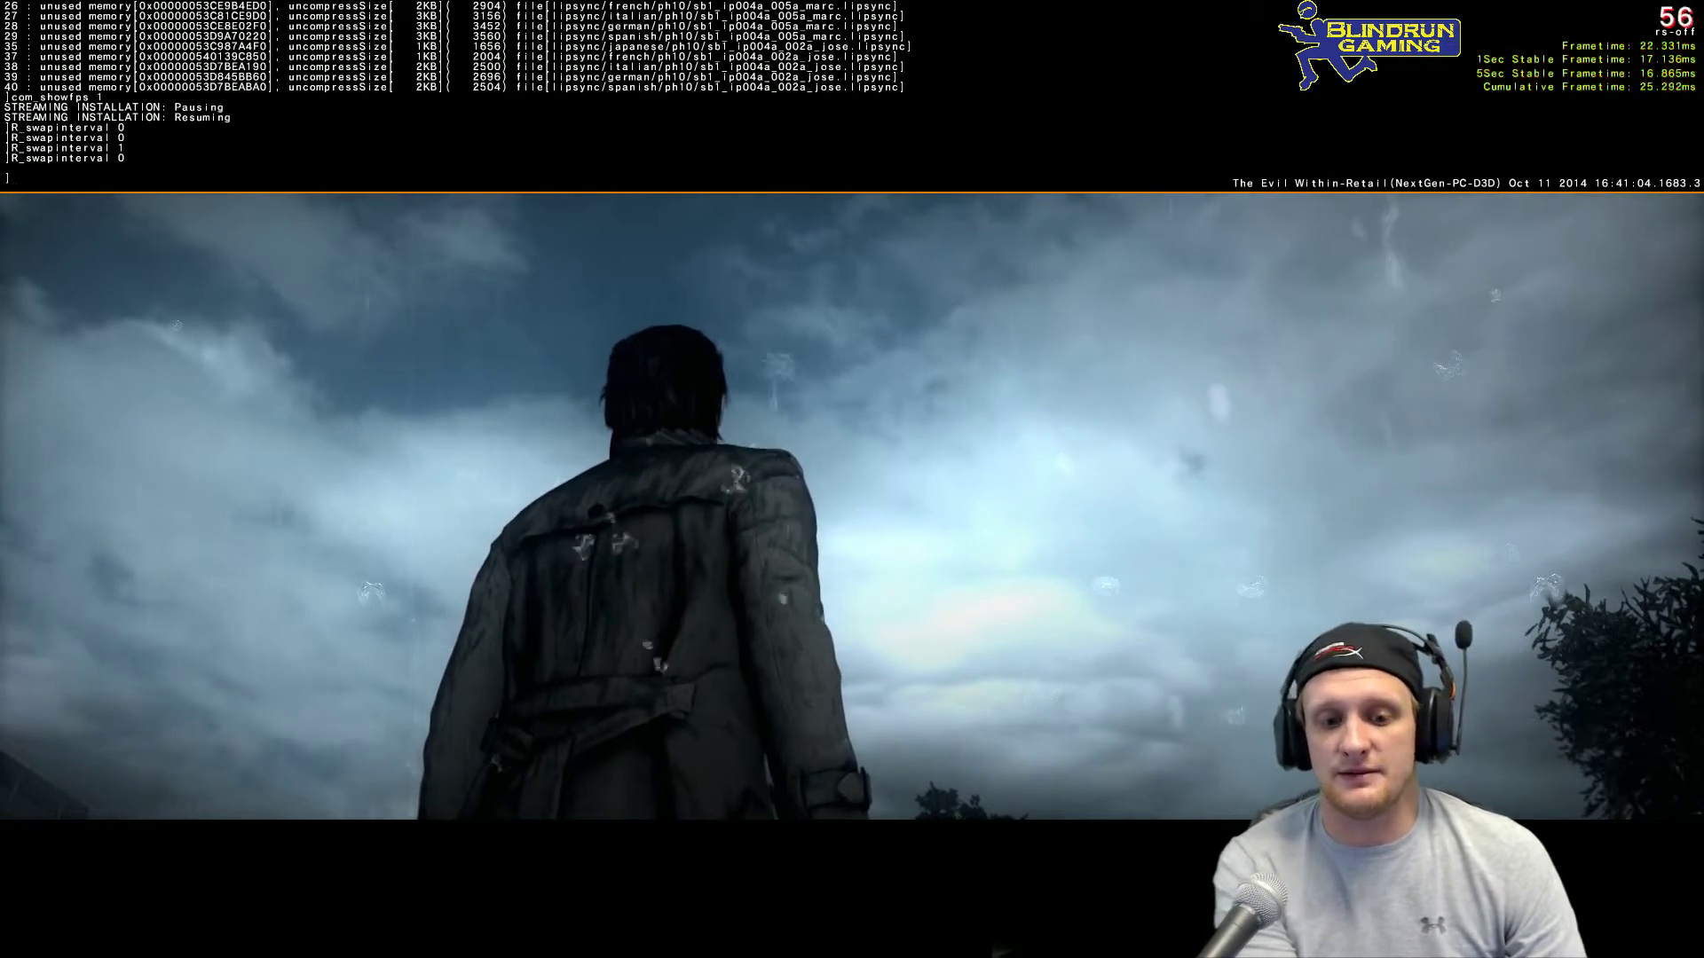
key("Insert")
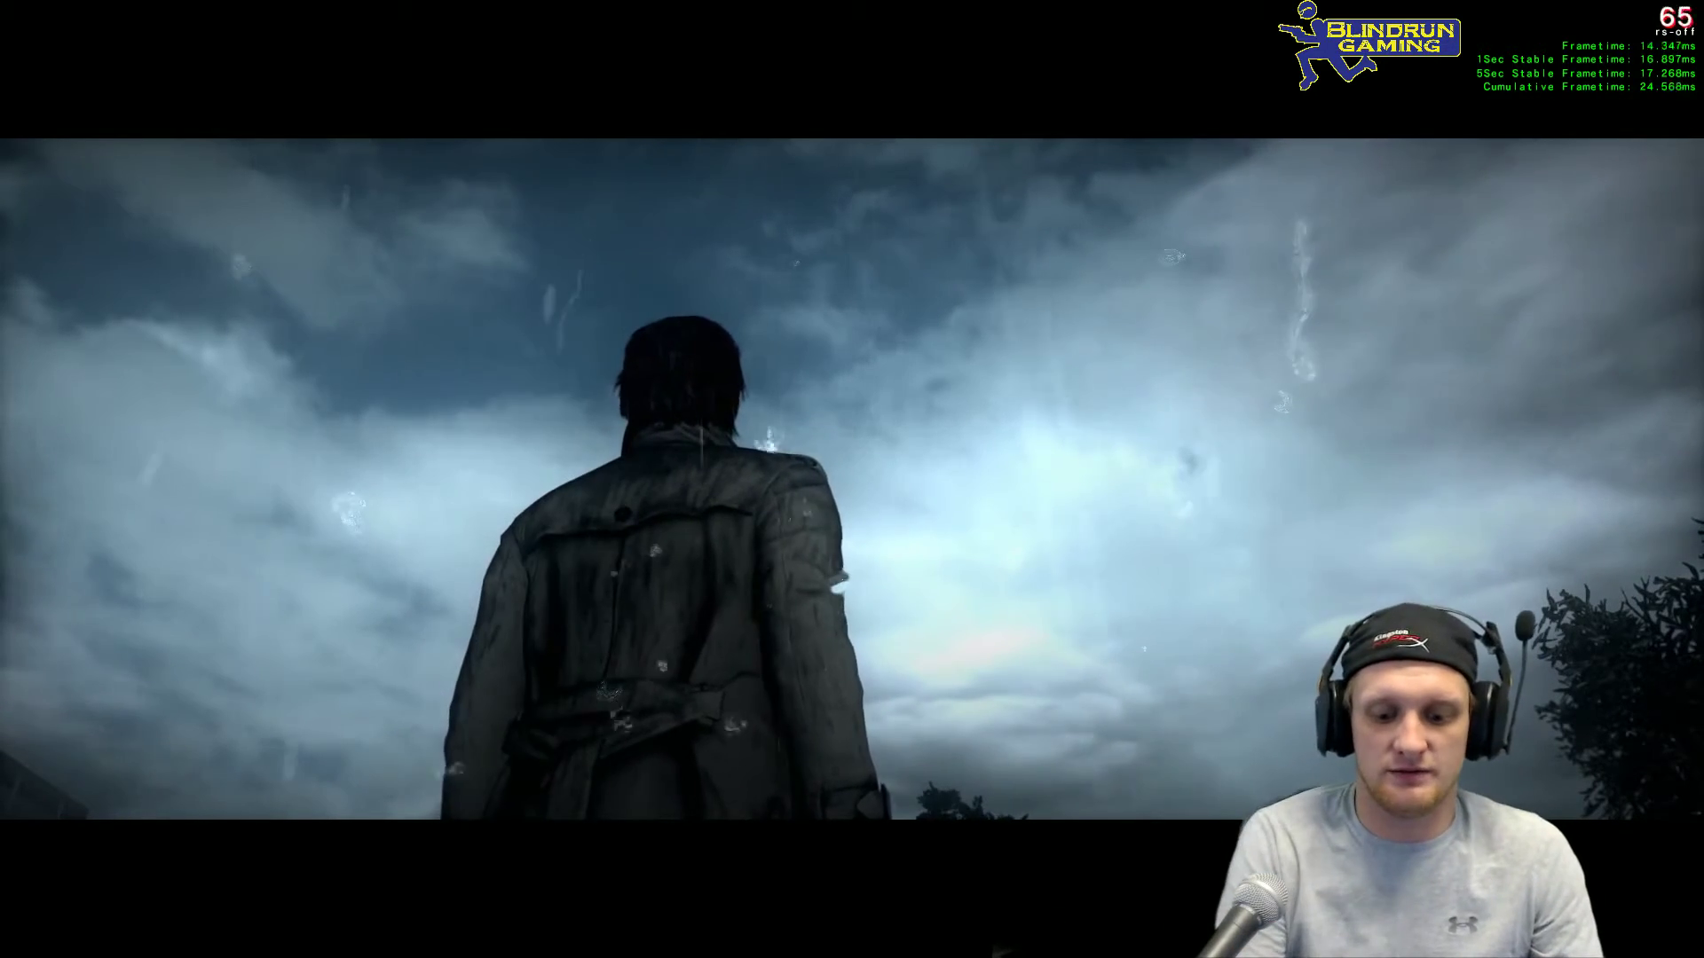
key("grave")
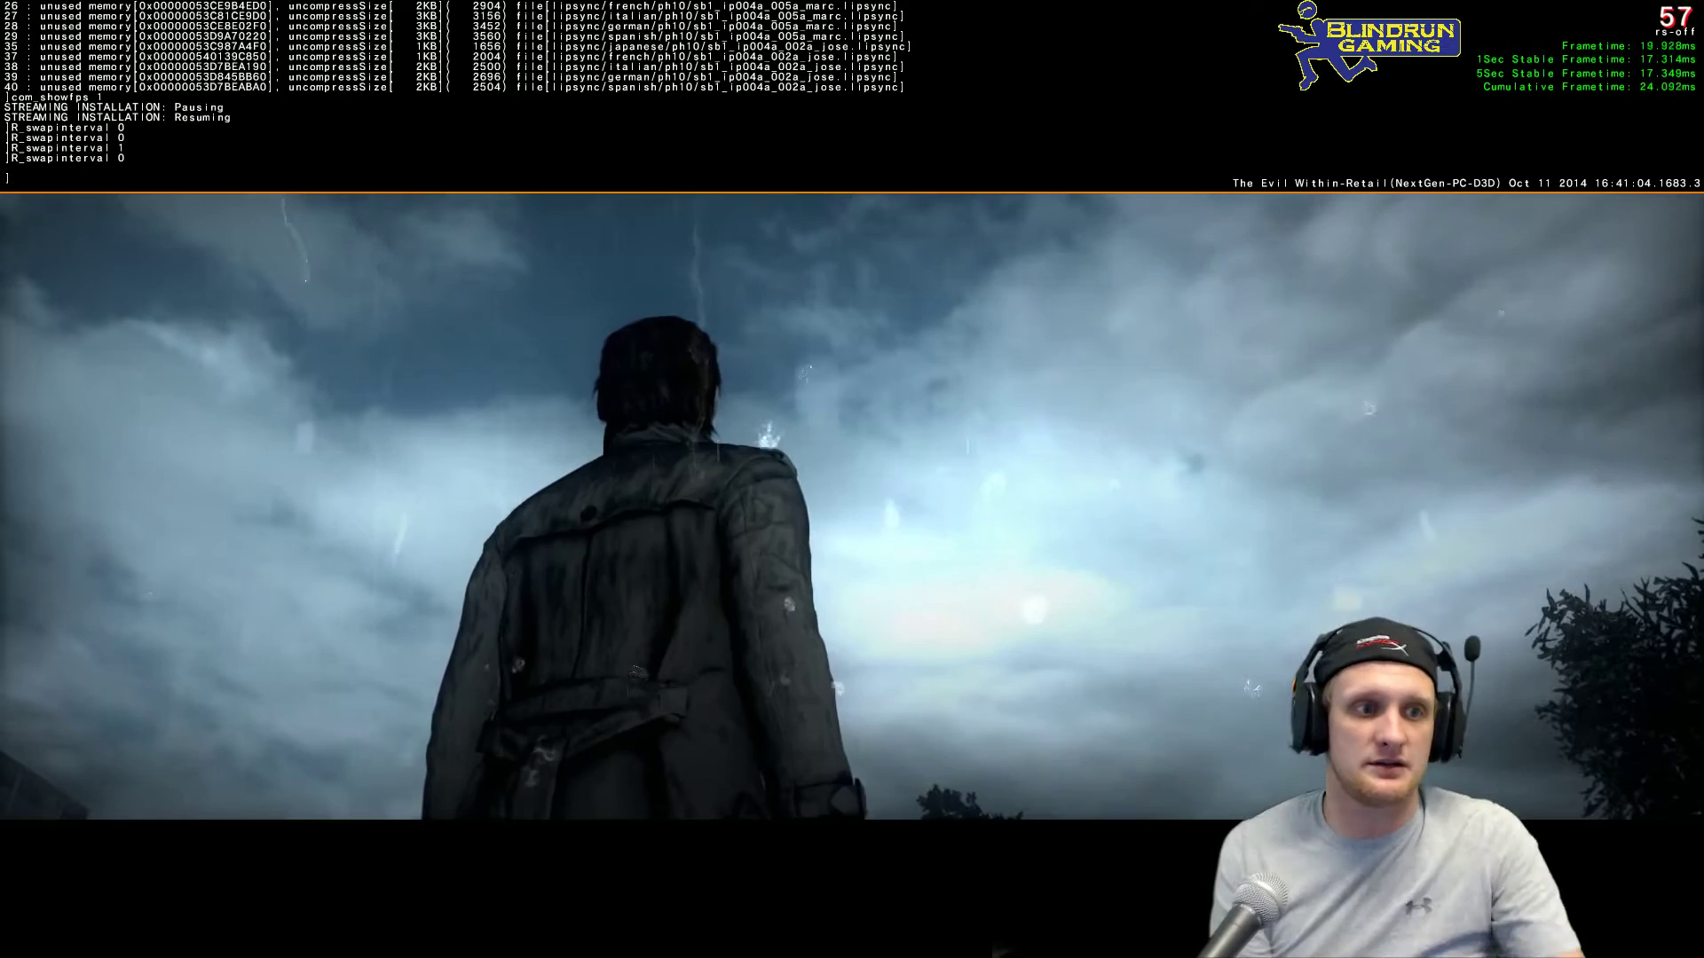
Step: Enter R_forceaspectratio 0 to drop the letterbox bars, then R_forceaspectratio 1.8
type("R")
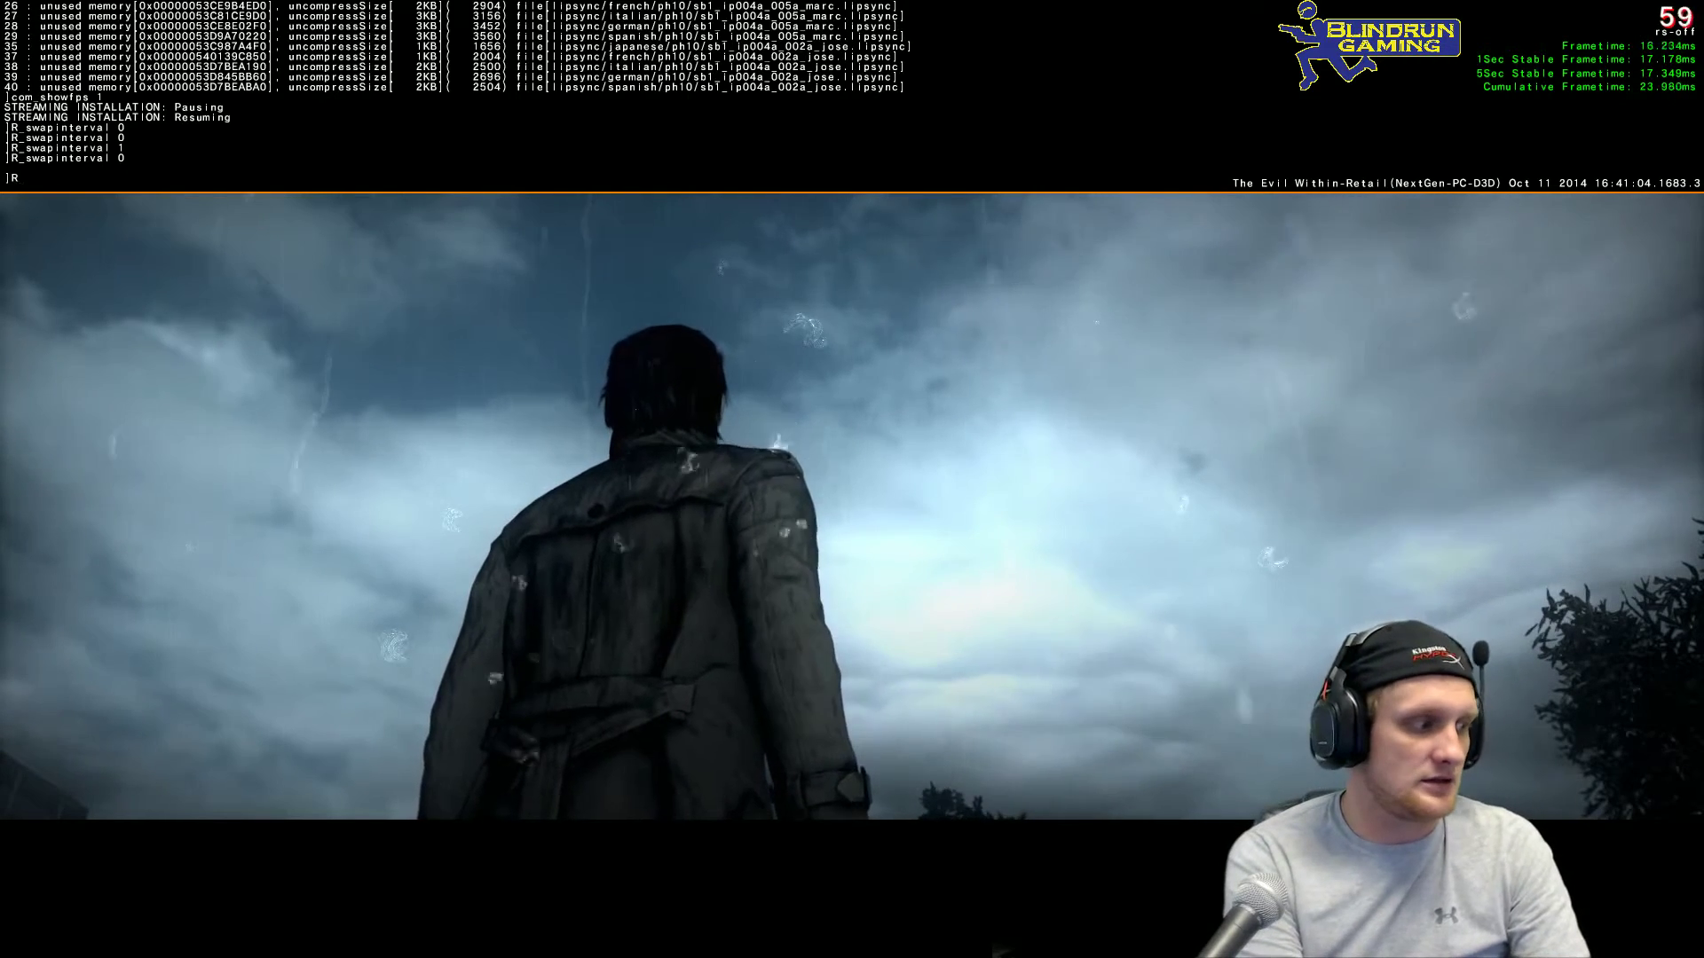
type("_forcea")
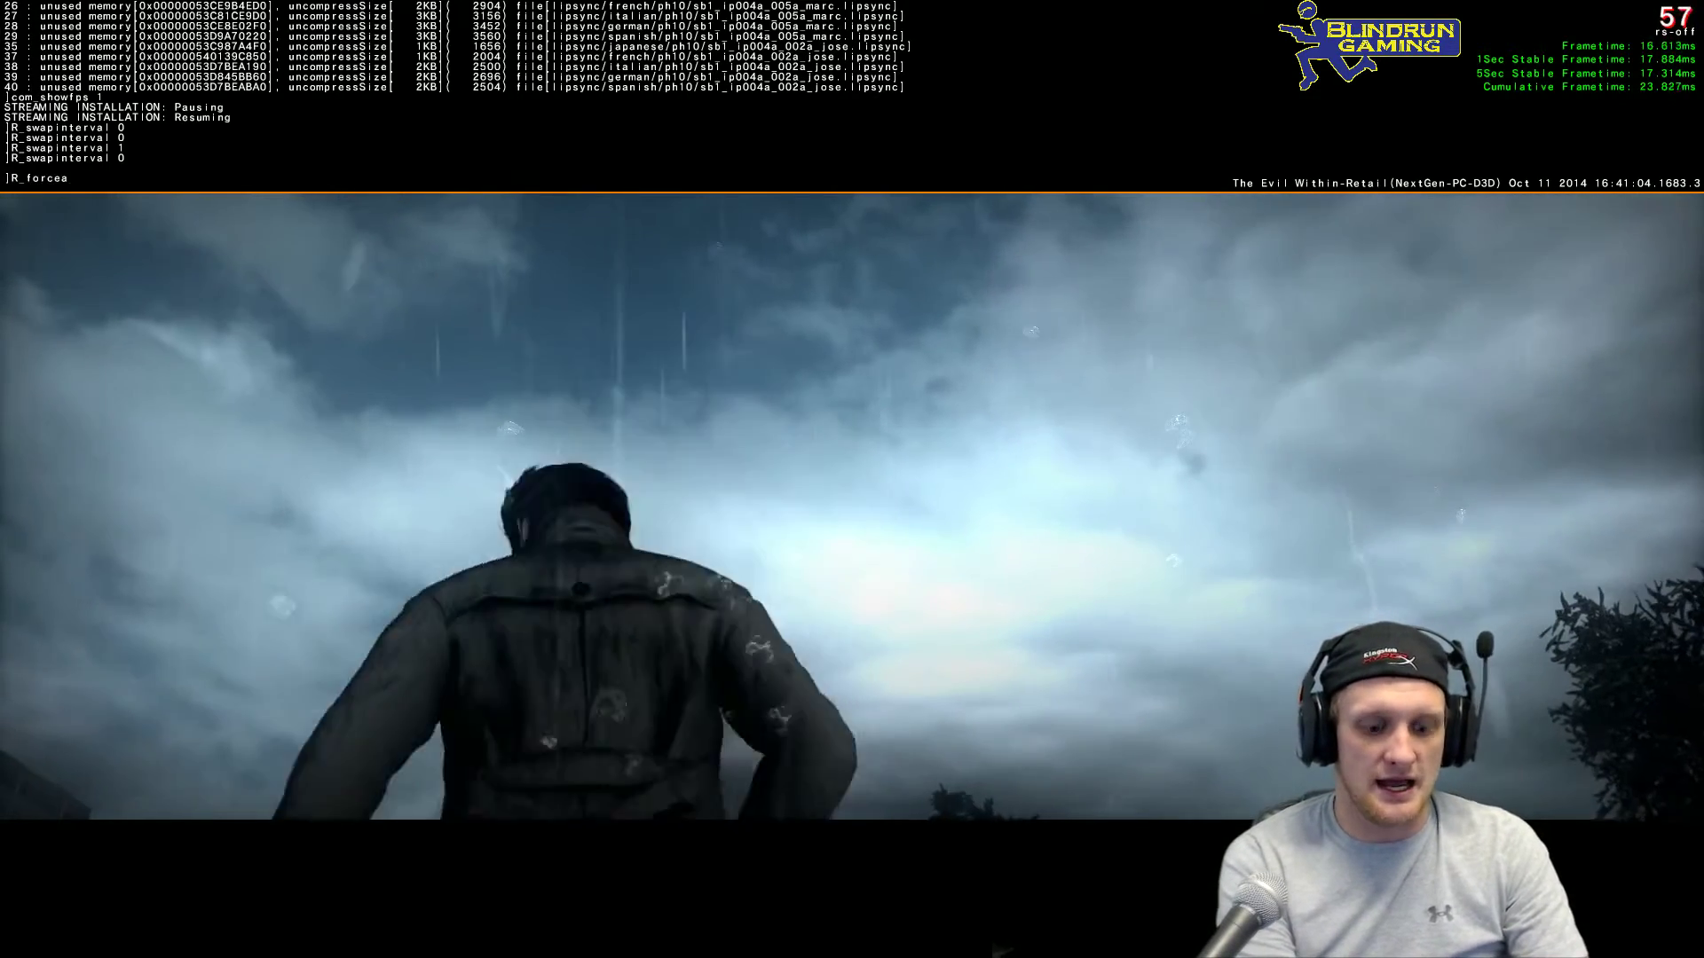
type("spectratio")
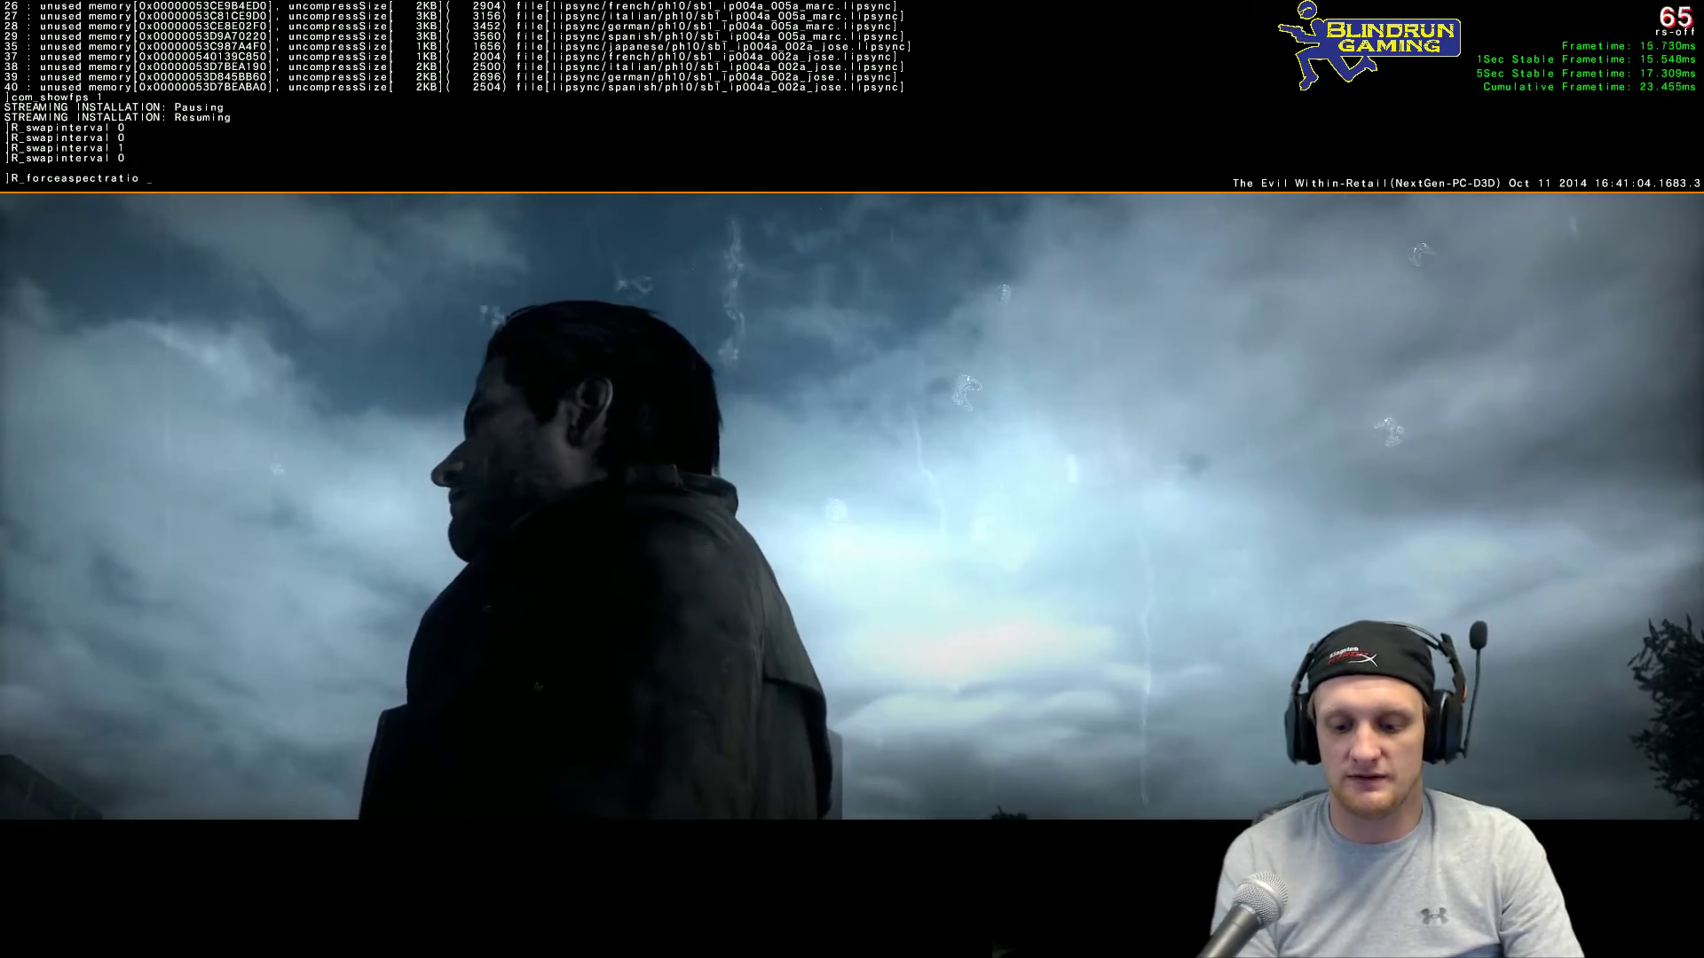
type("0")
key("Return")
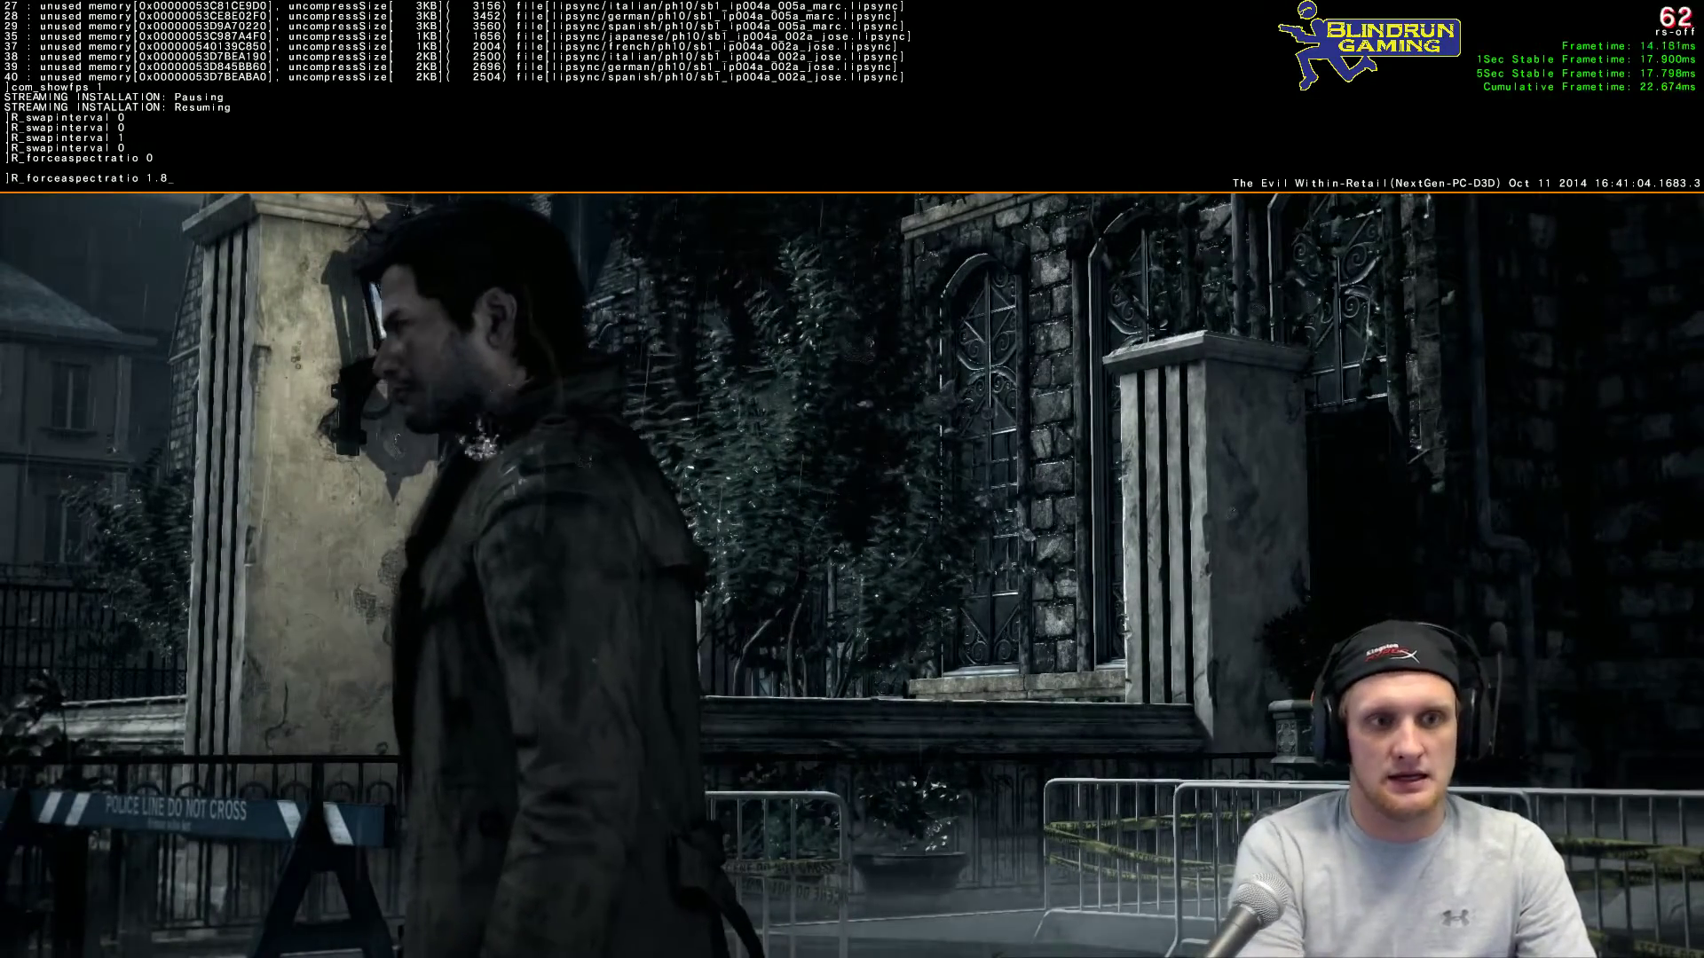
key("Return")
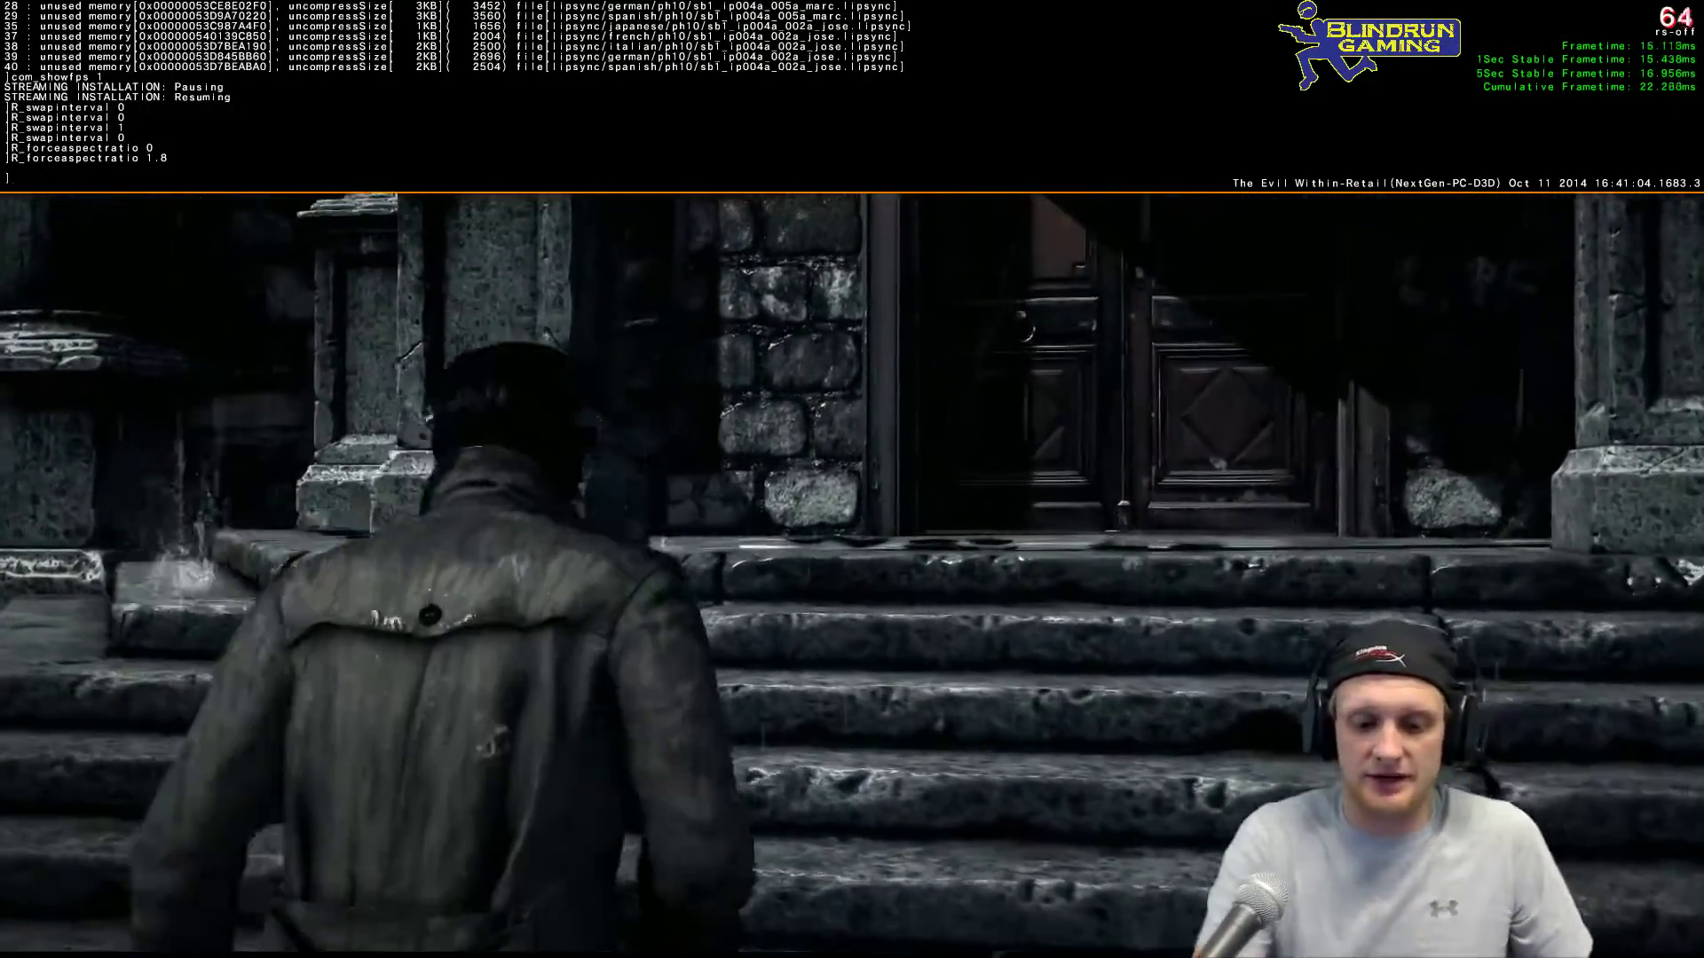
key("grave")
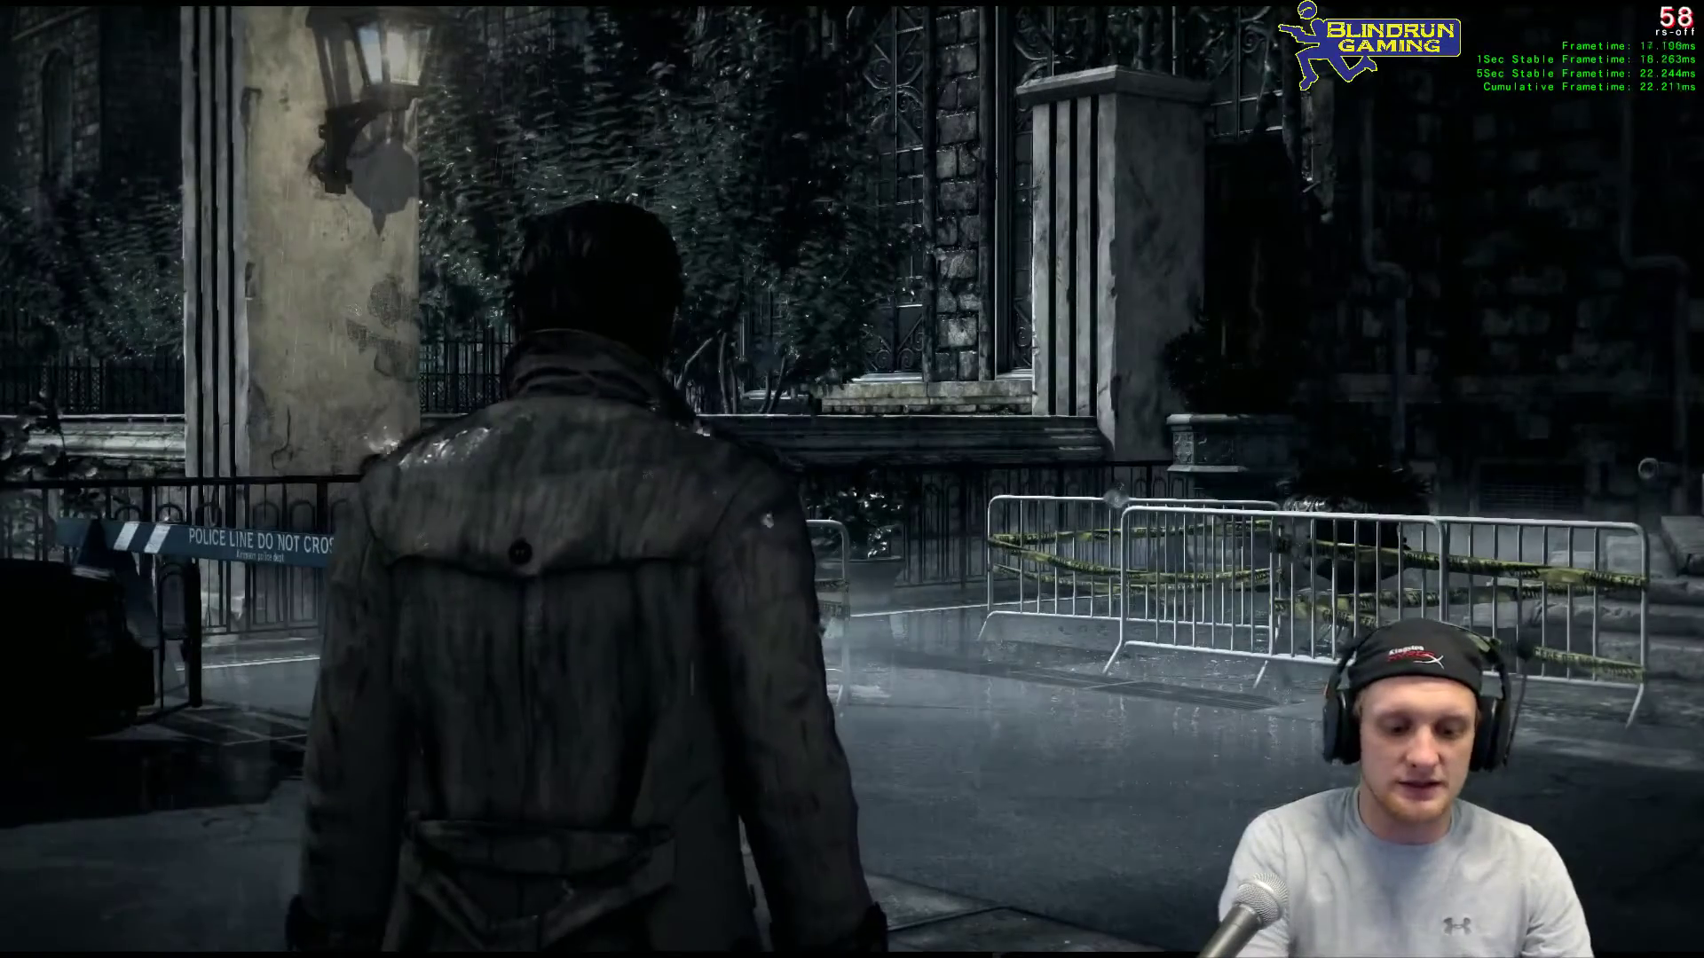
key("Insert")
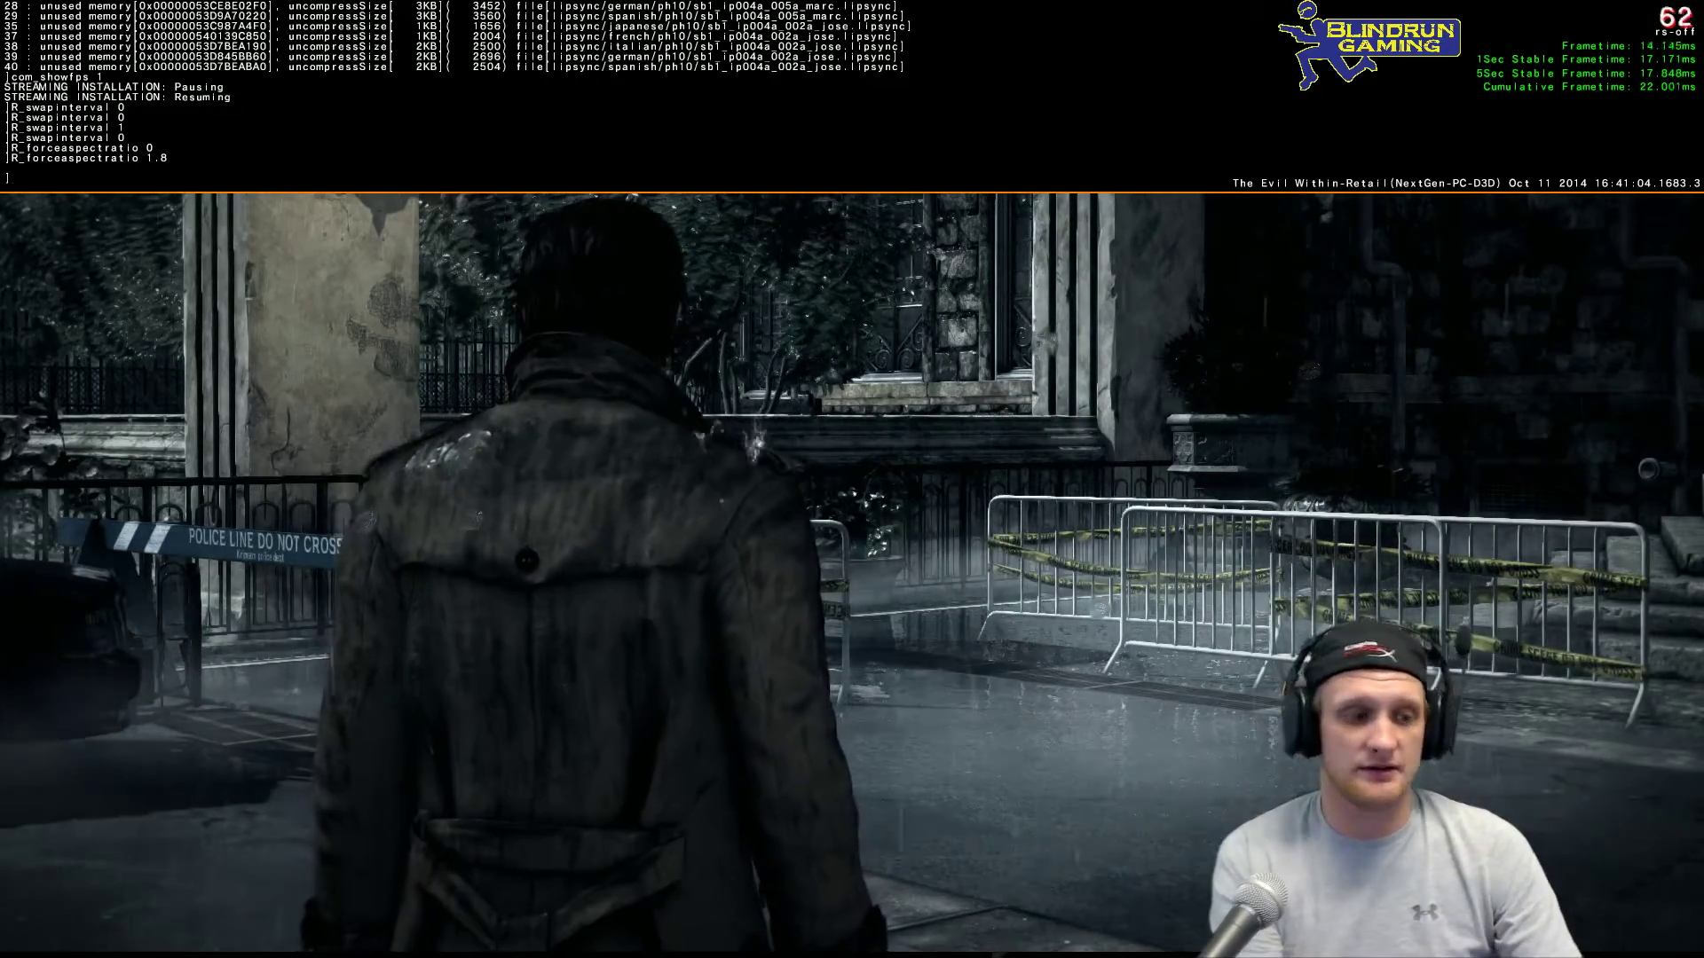
Step: Enter god twice in the console, toggling godmode ON and then OFF
type("god")
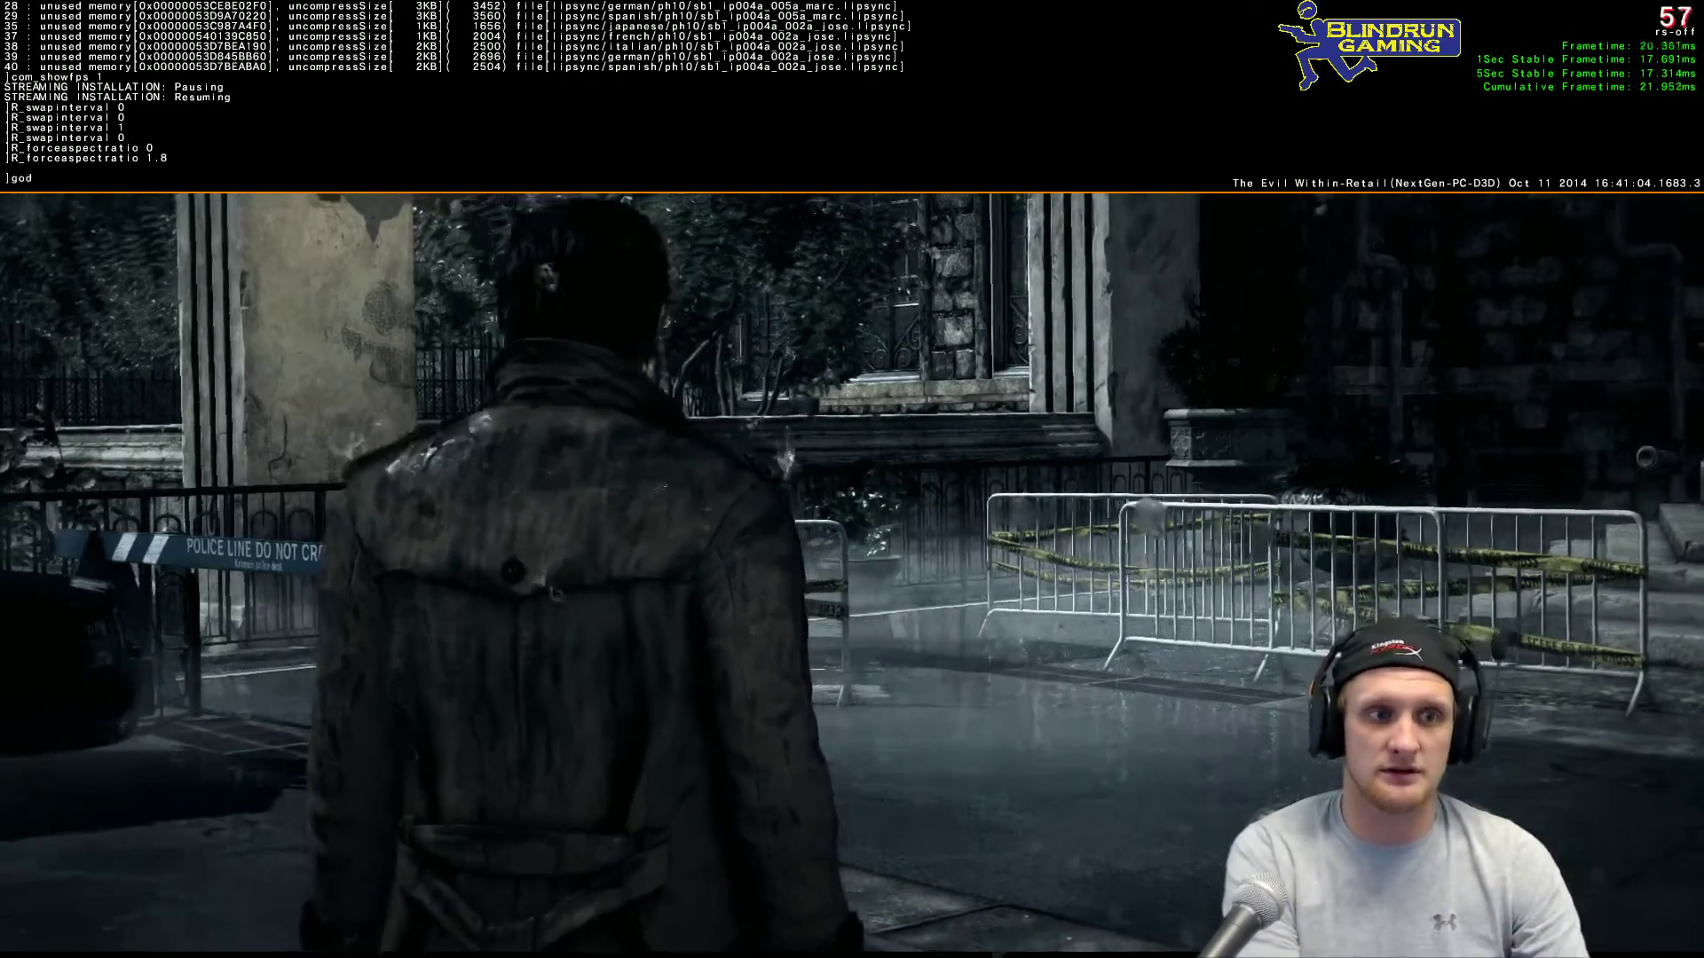
key("Return")
type("god")
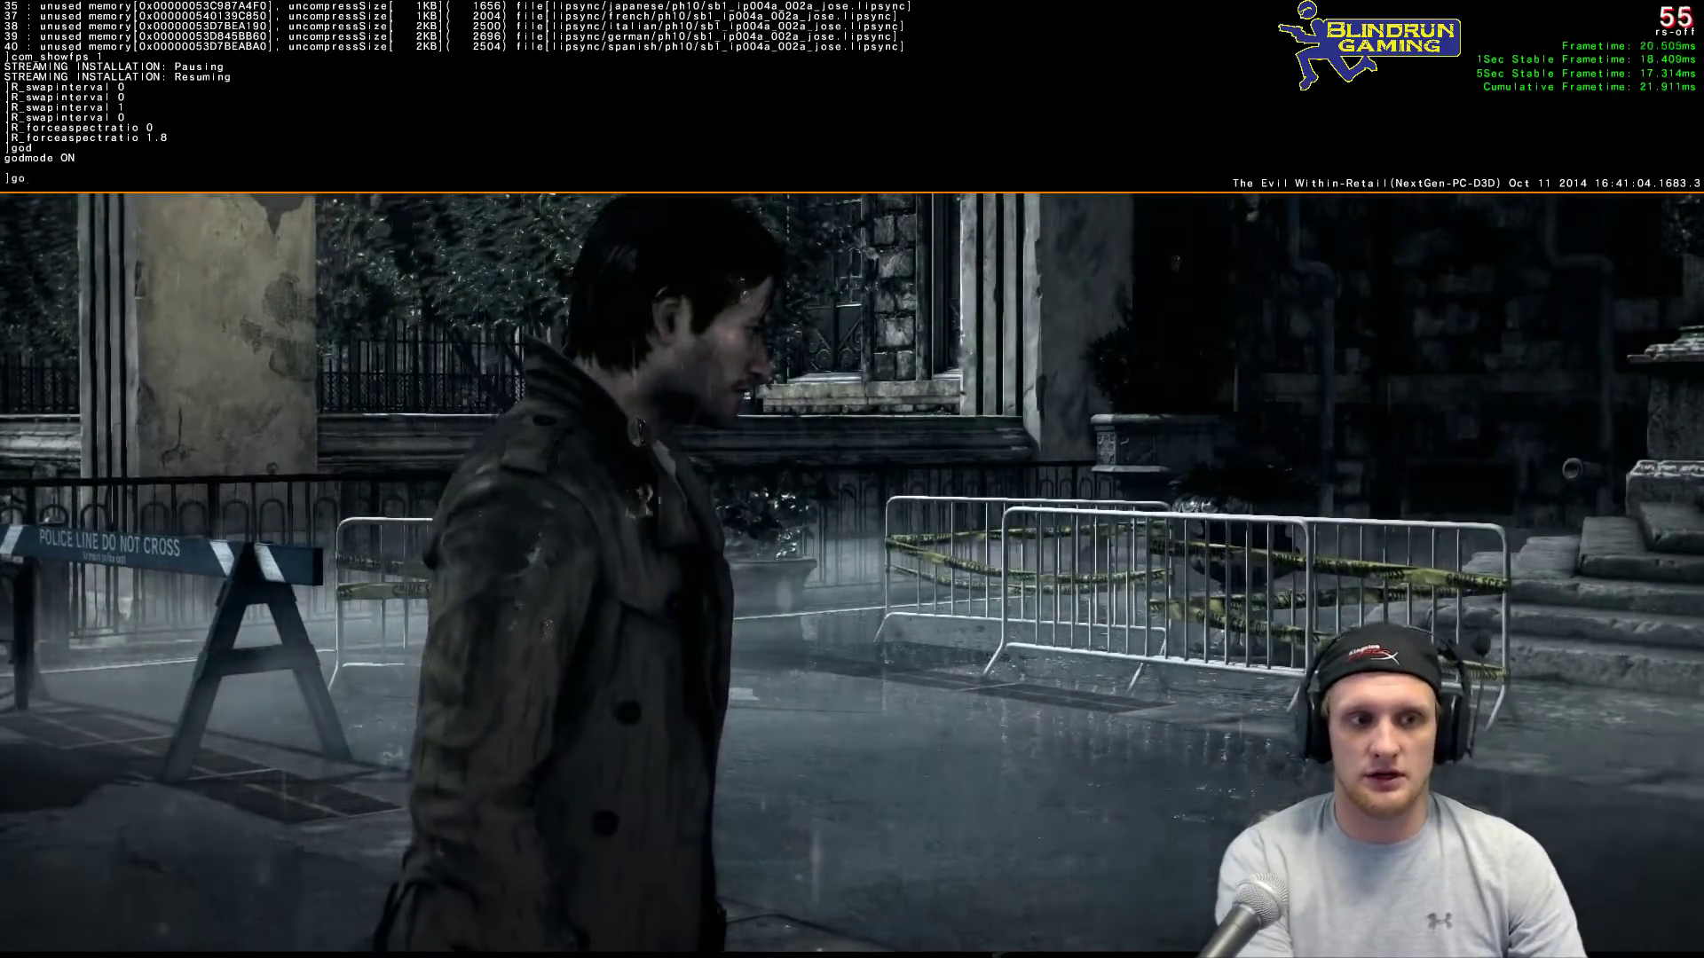
key("Return")
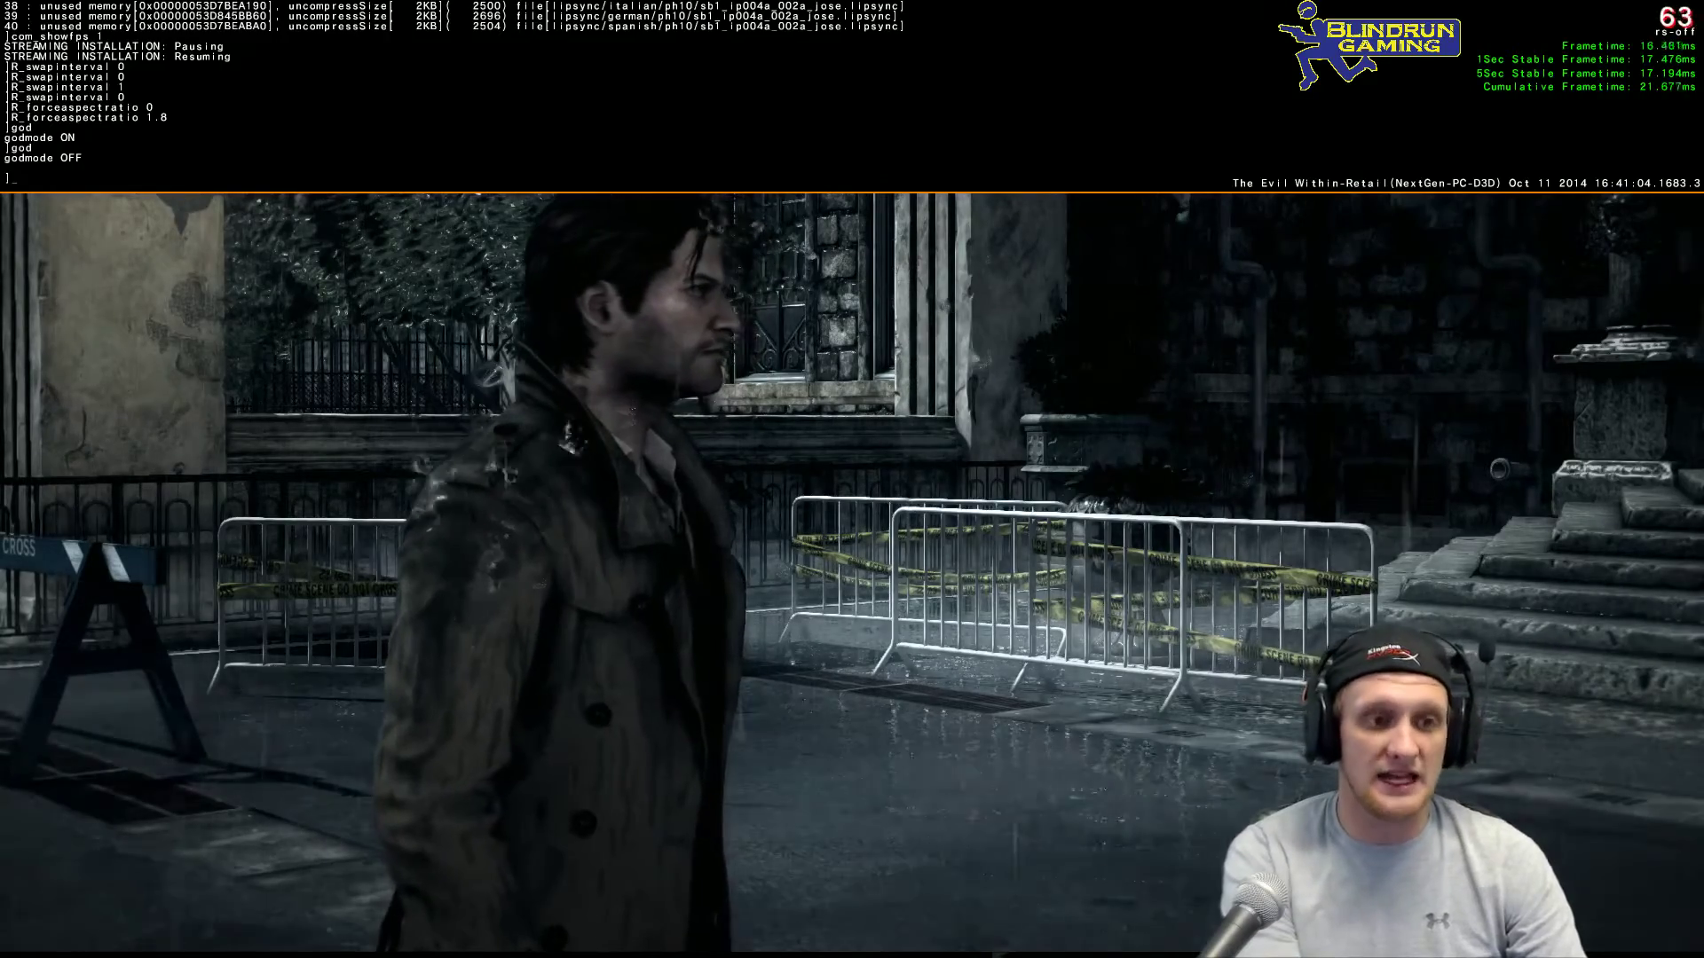
Step: Enable god mode, check g_infiniteammo, and set g_infiniteammo to 1
type("god")
key("Return")
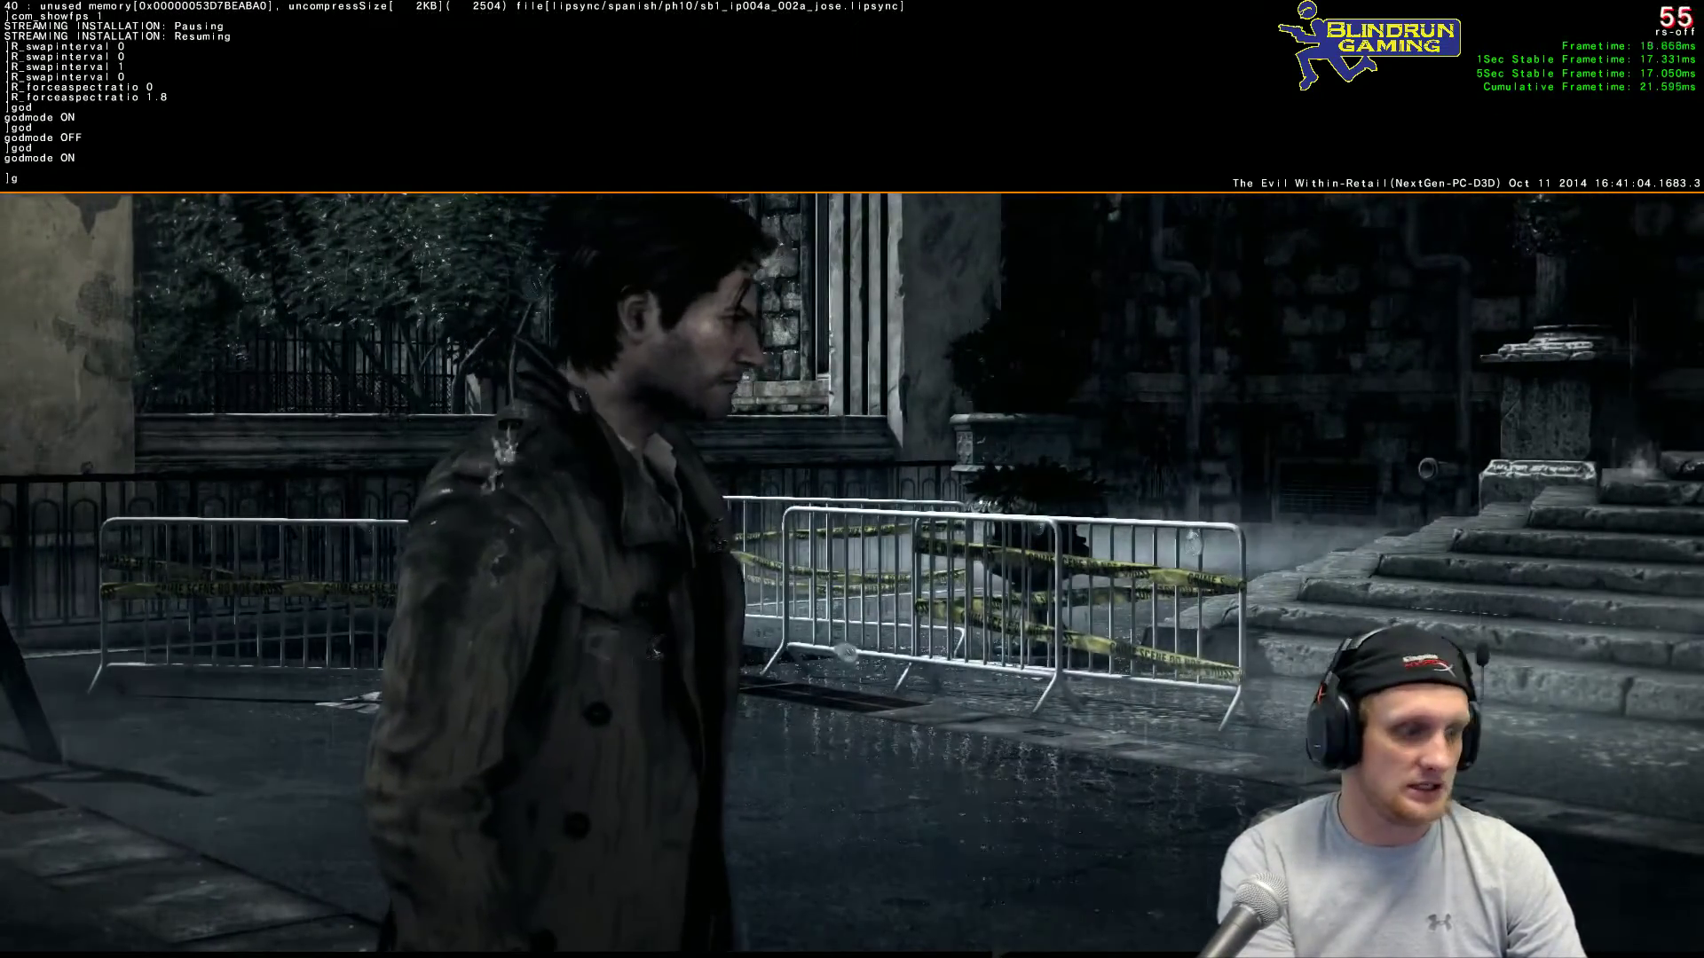
type("_in")
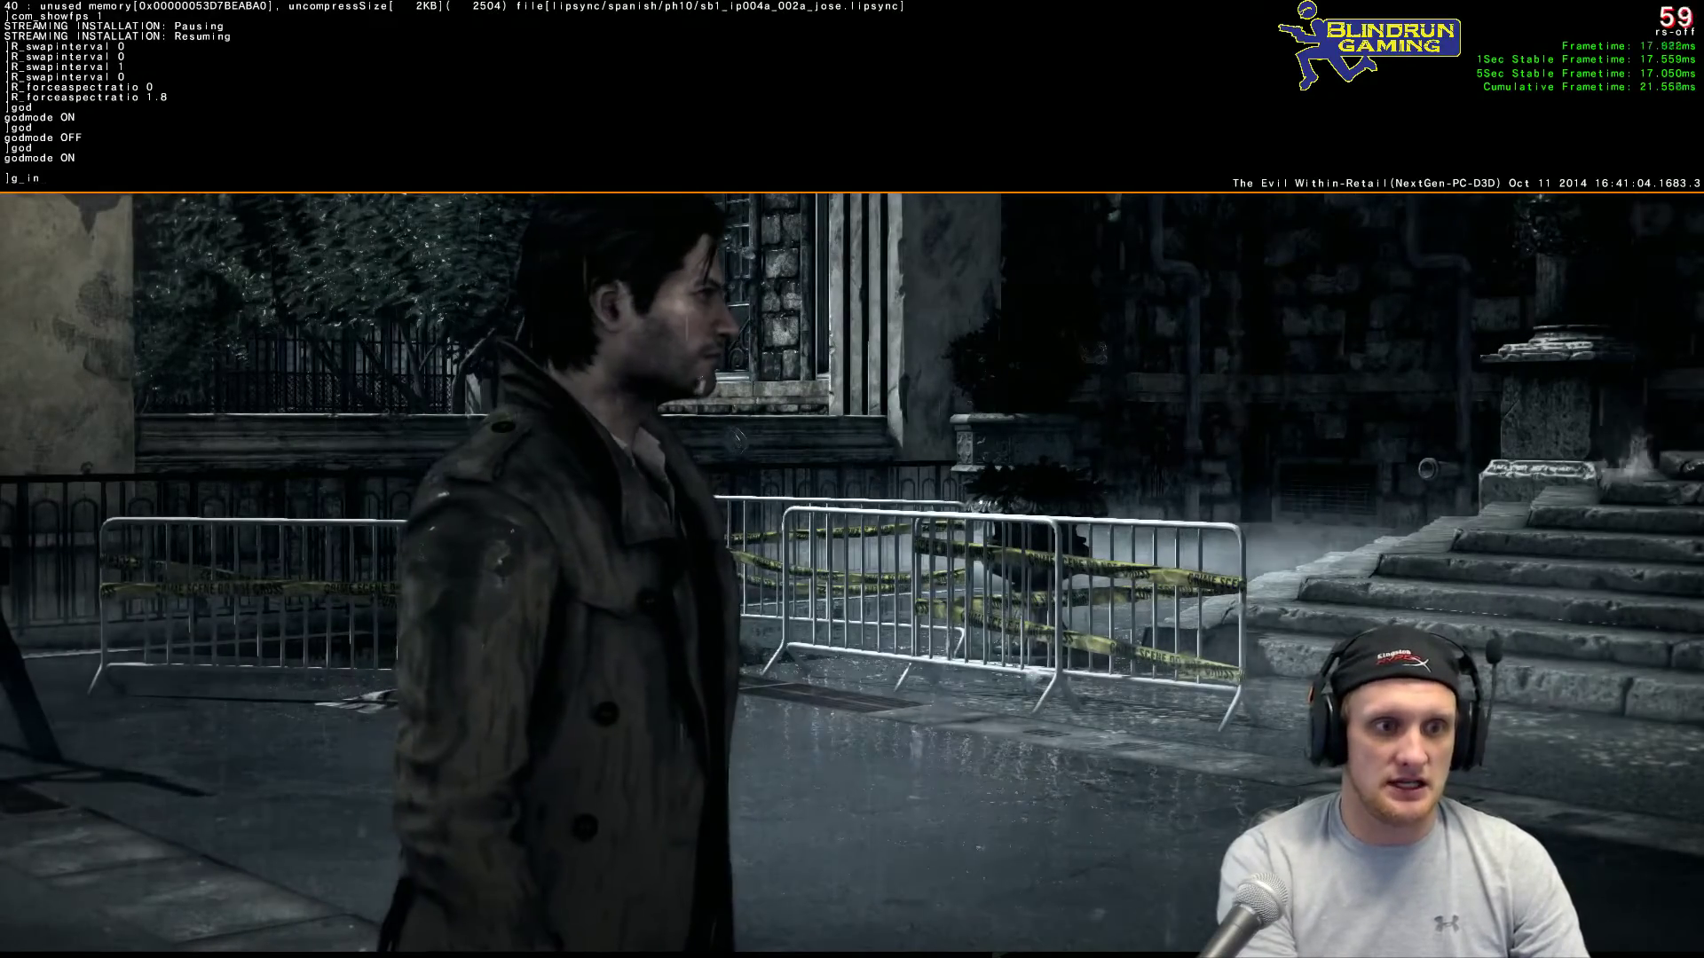
type("finite")
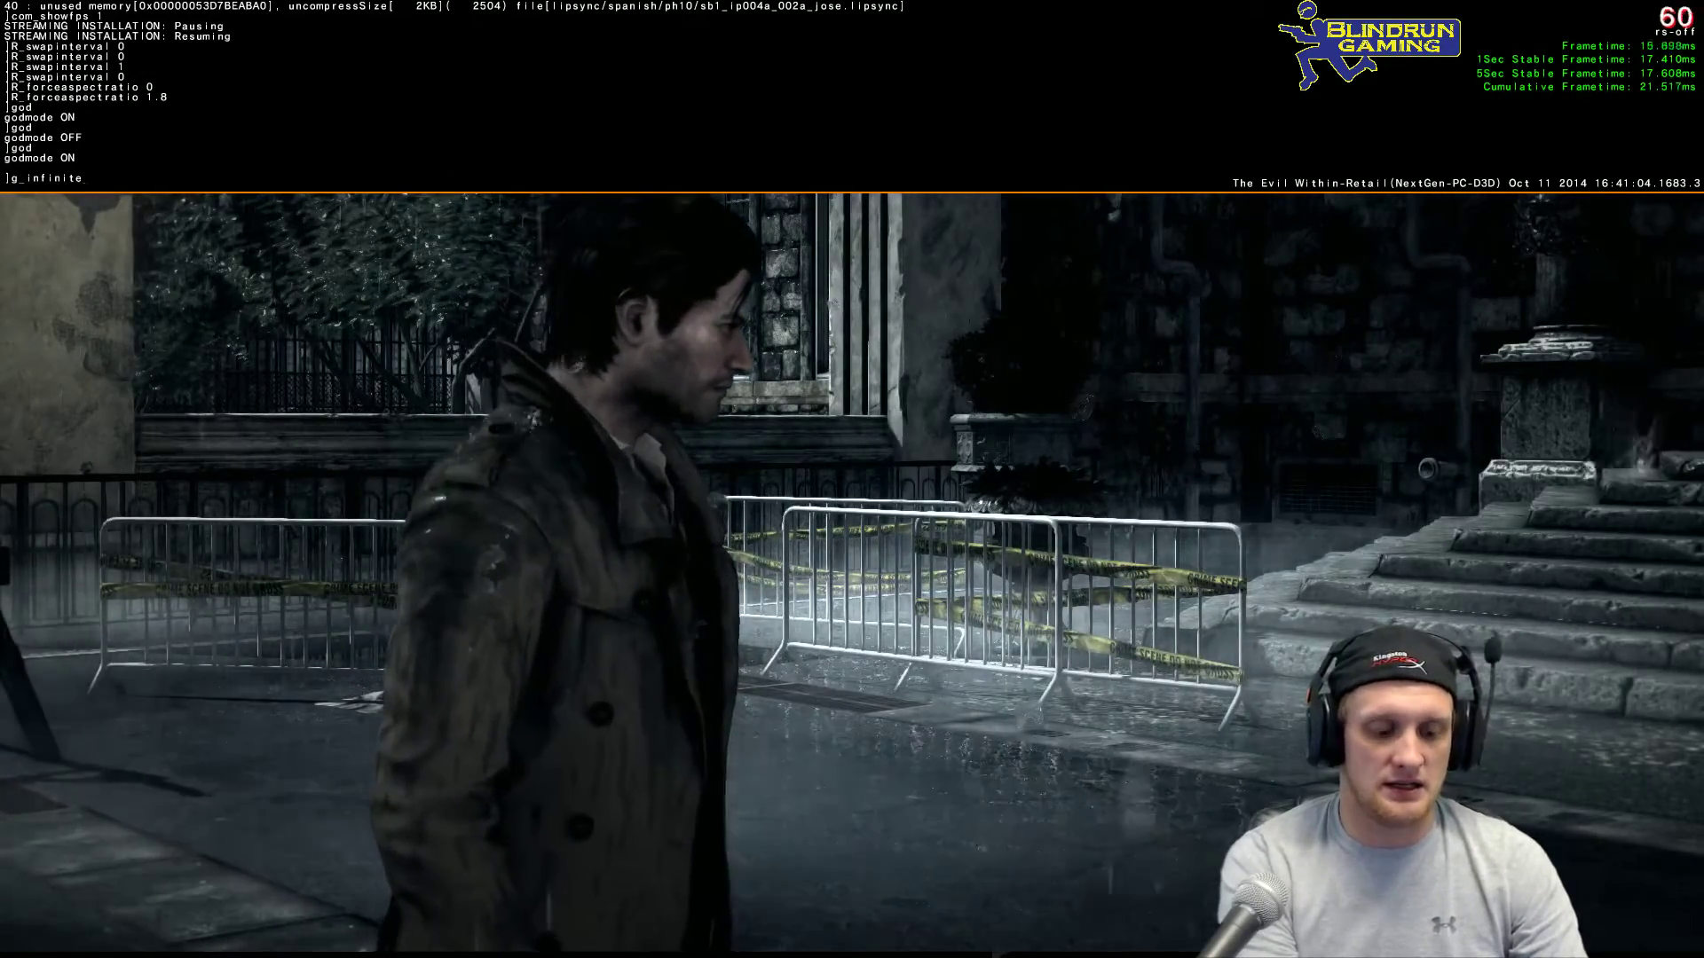
type("ammo")
key("Return")
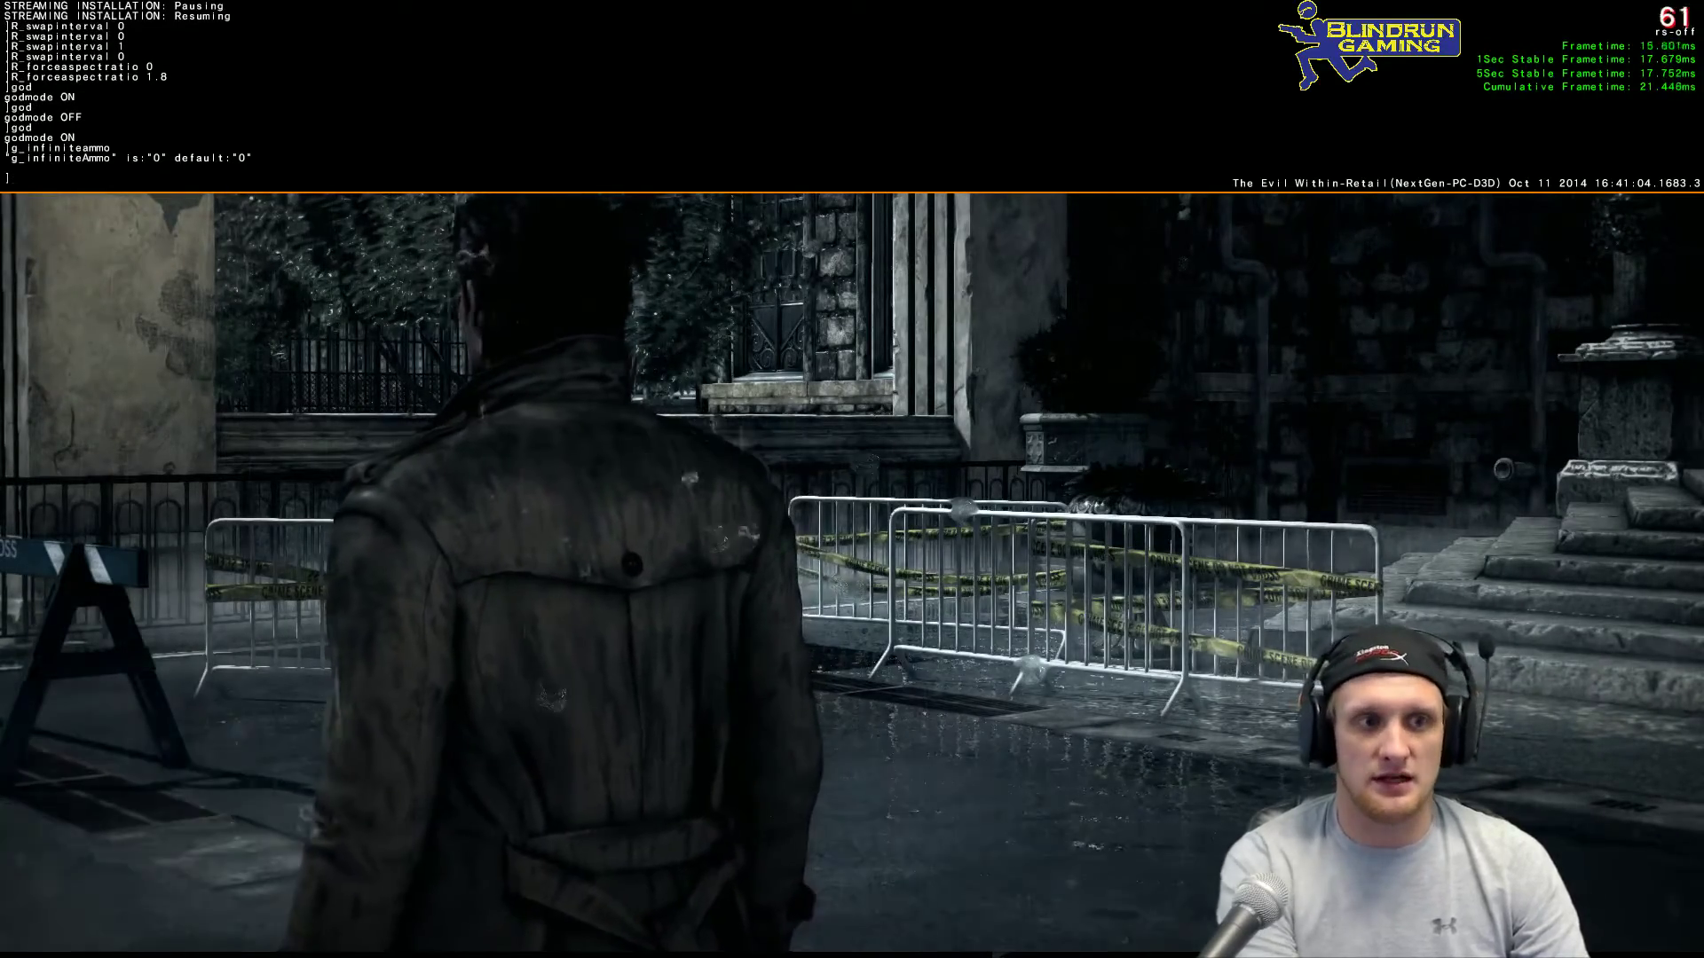
type("g_in")
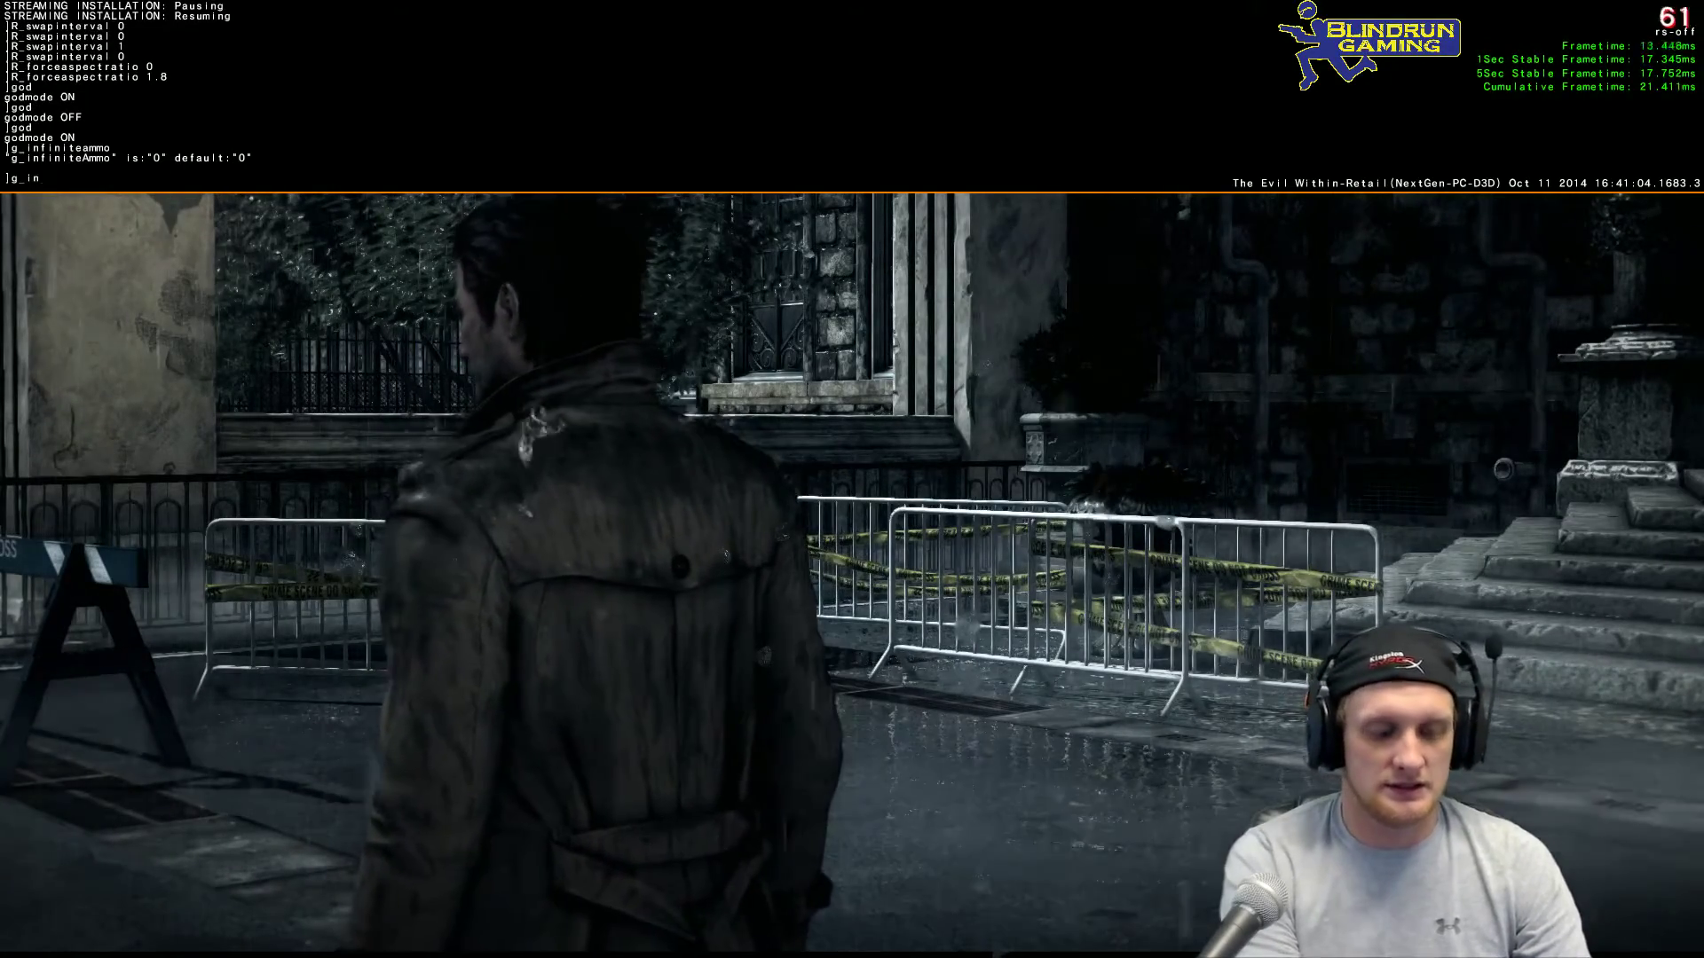
type("ammo ")
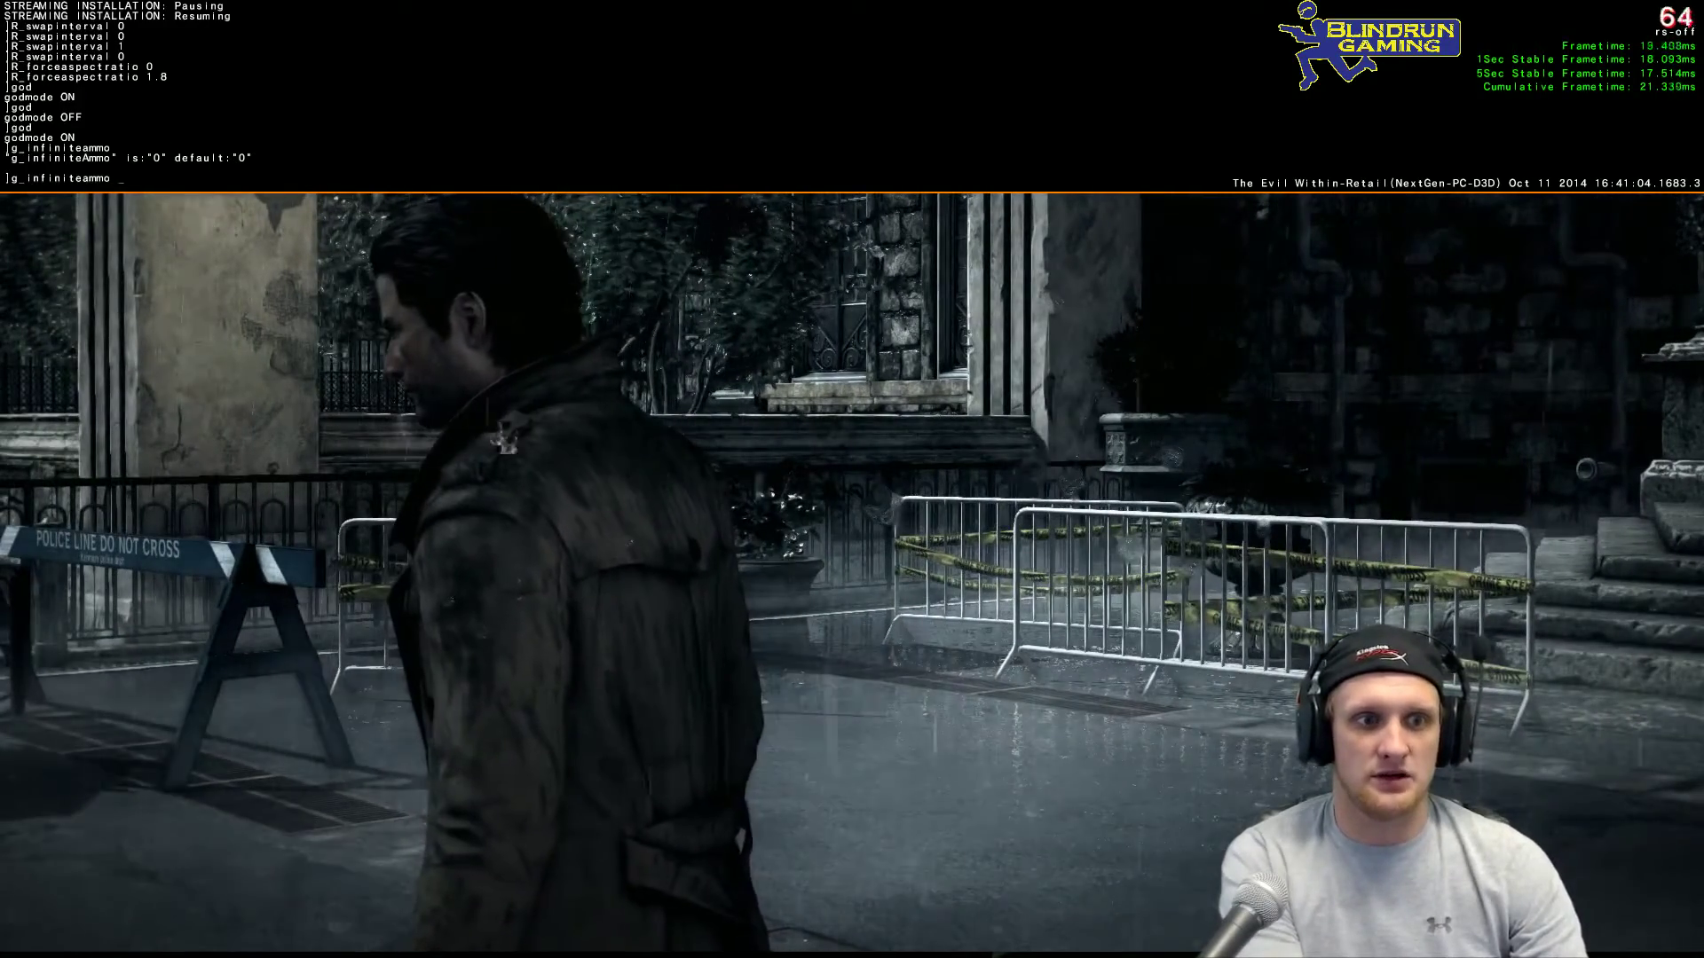
type("1")
key("Return")
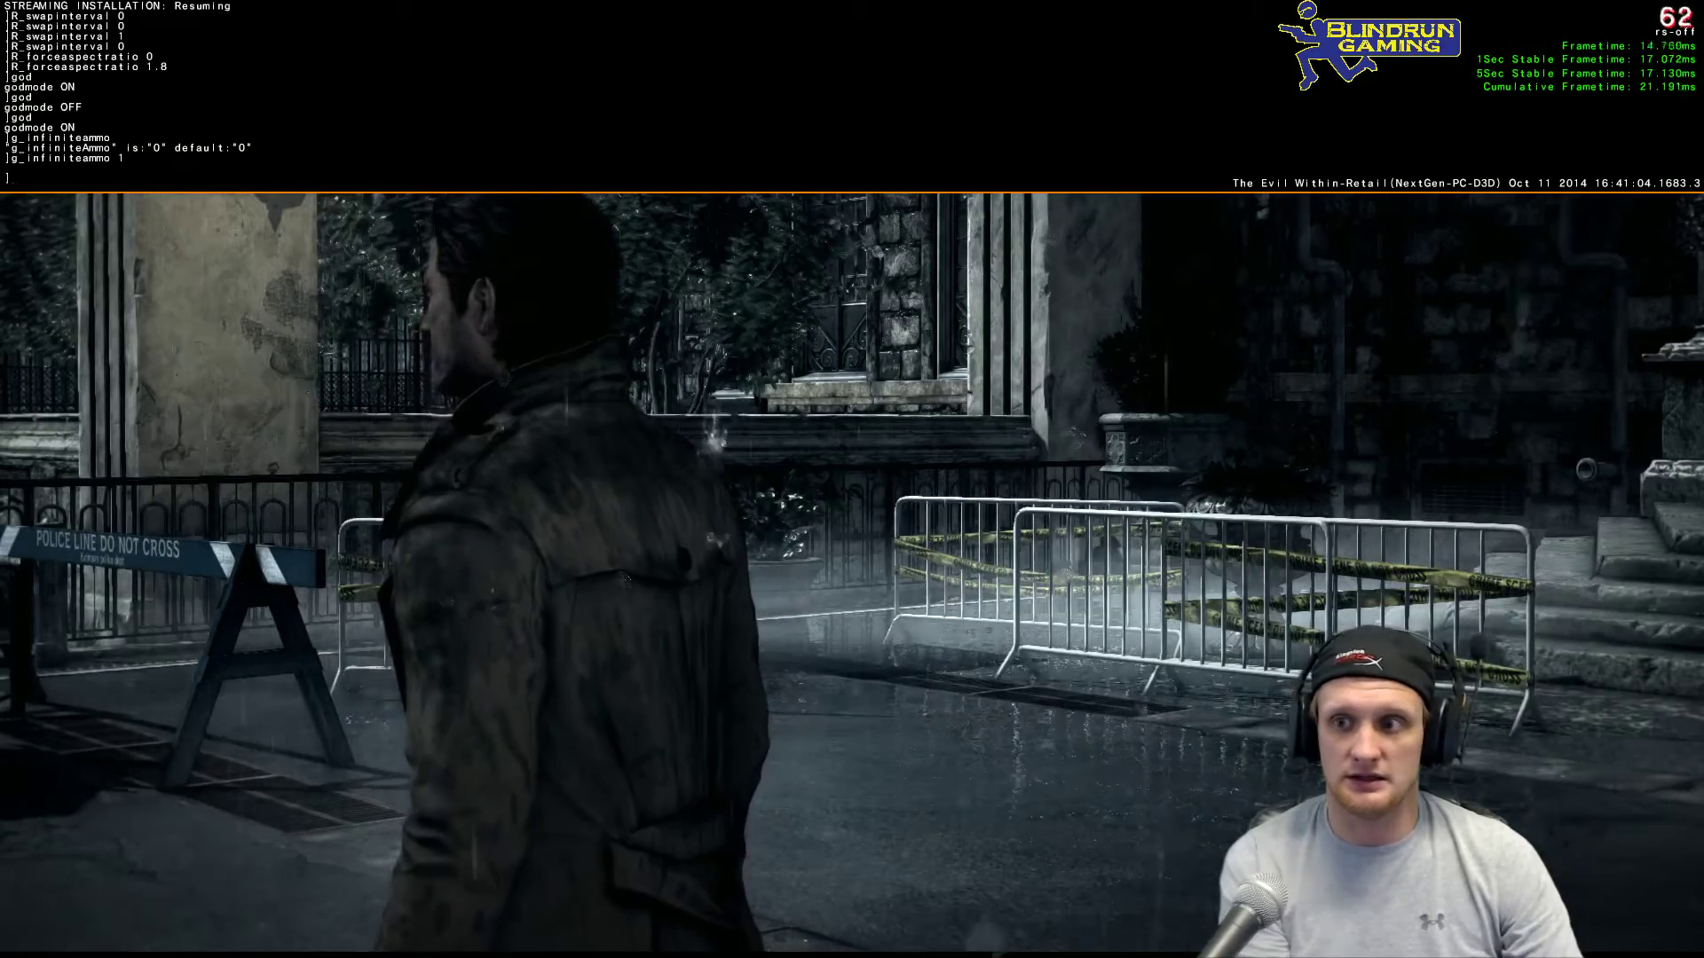
Step: Enter god again and set g_infiniteammo to 0 to switch both off
type("god")
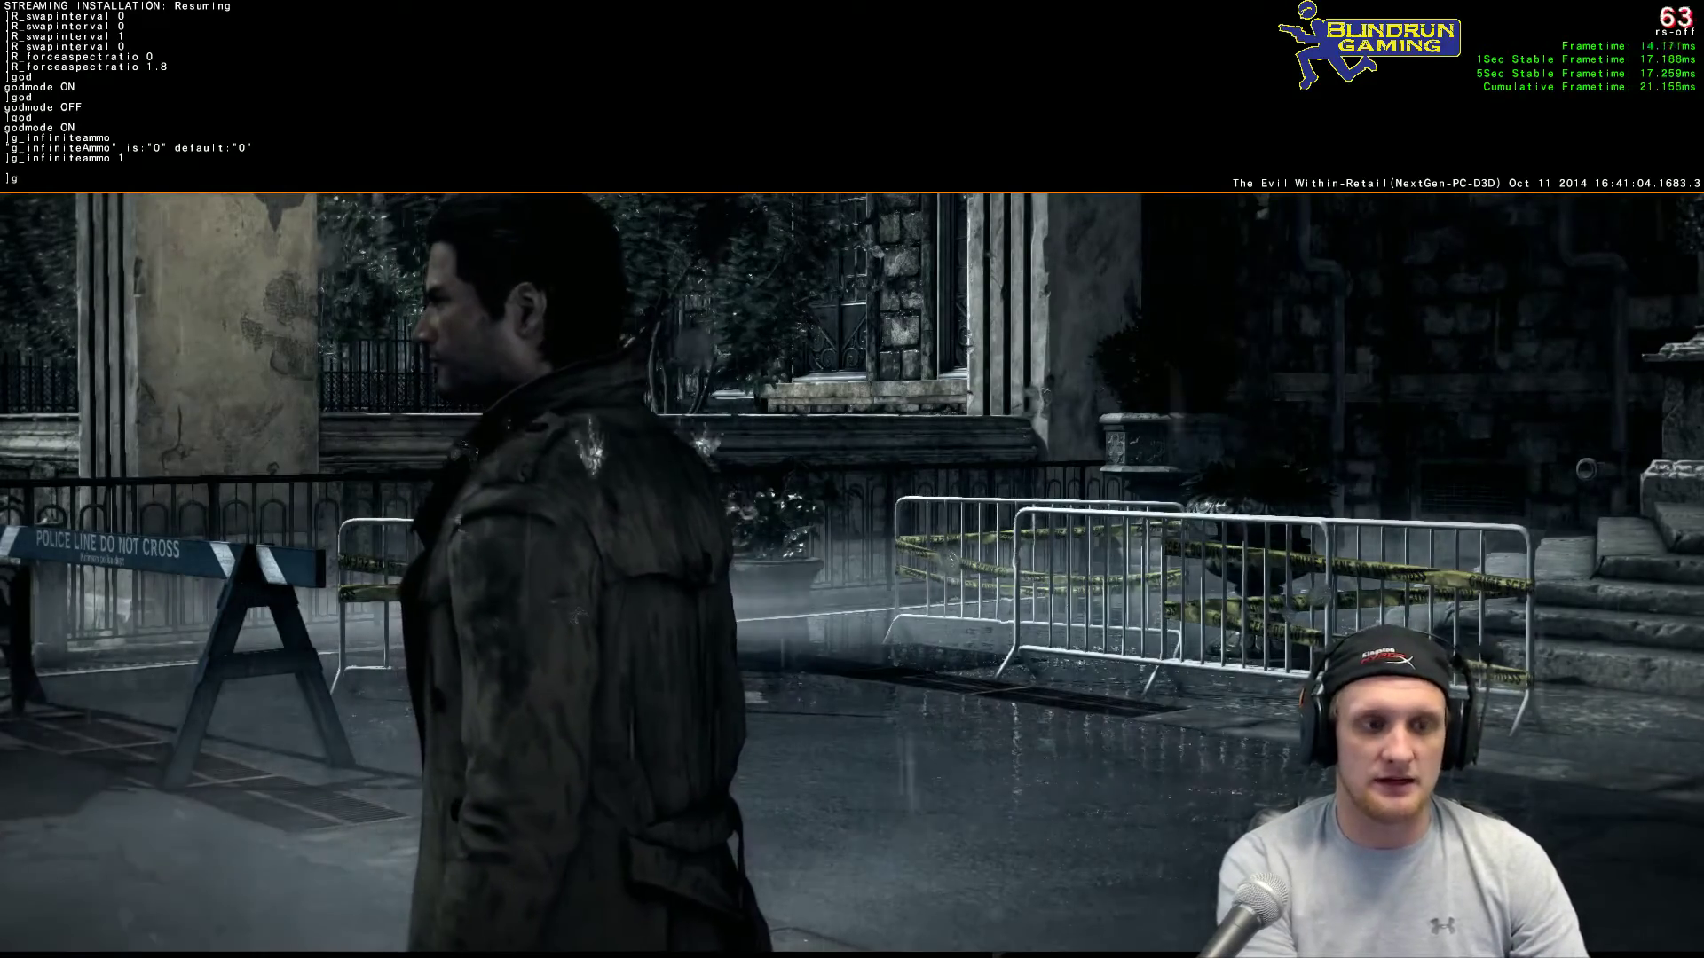
key("Return")
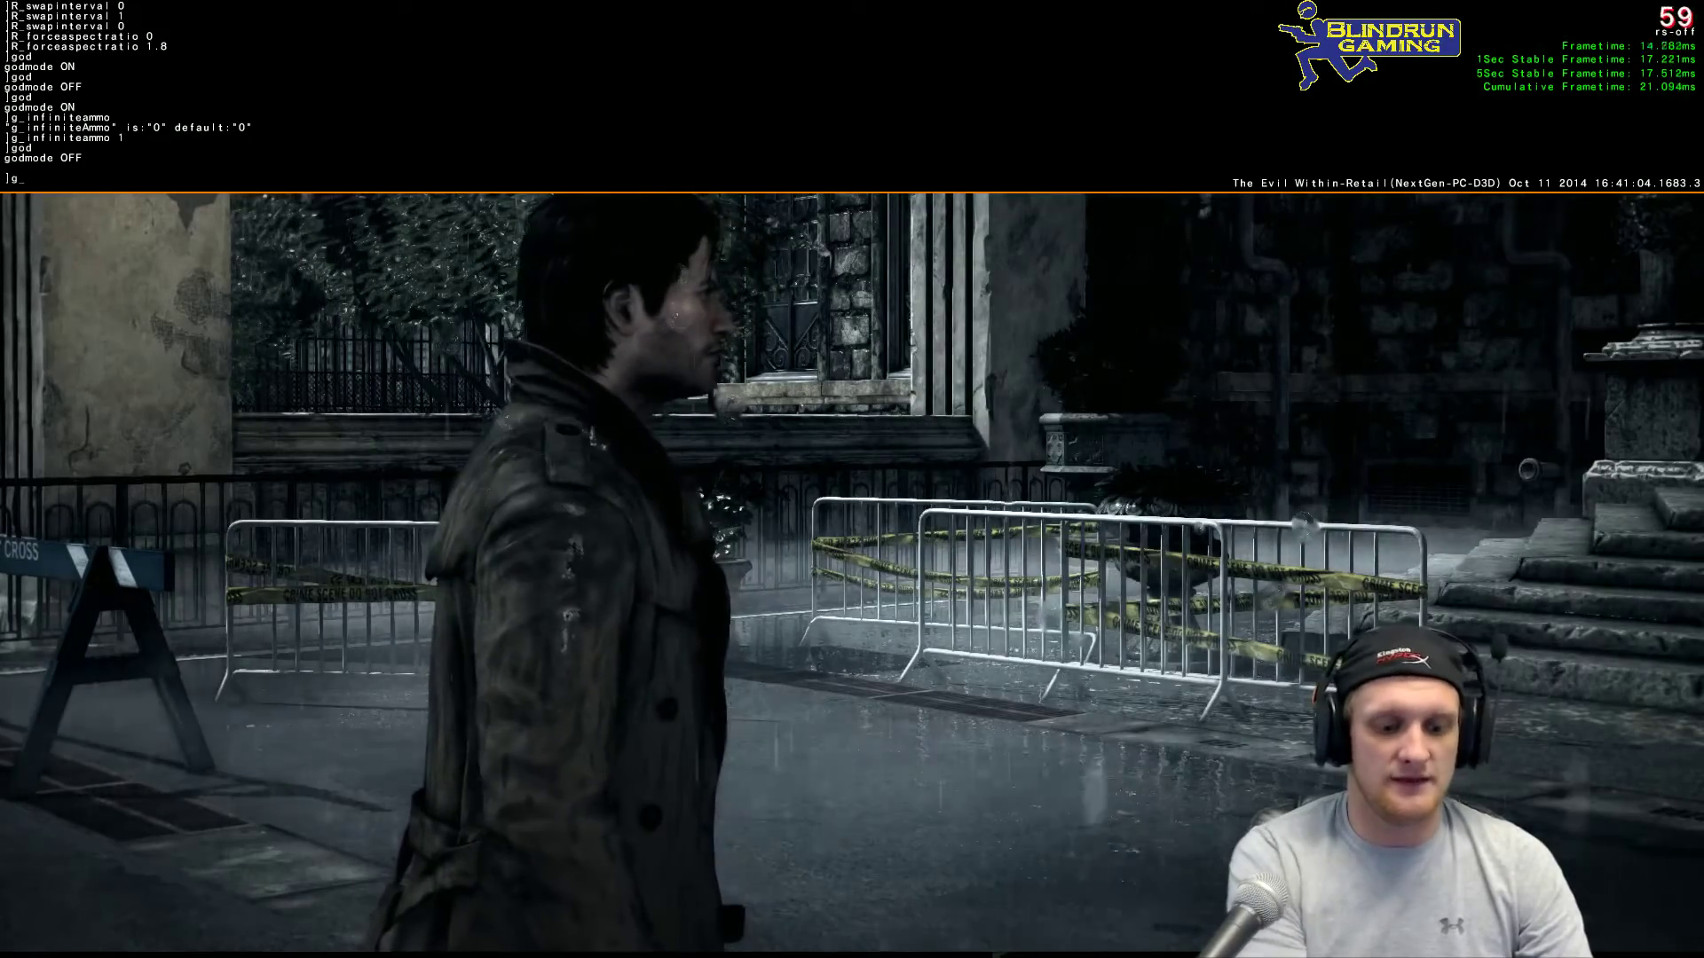
type("_infiniteammo")
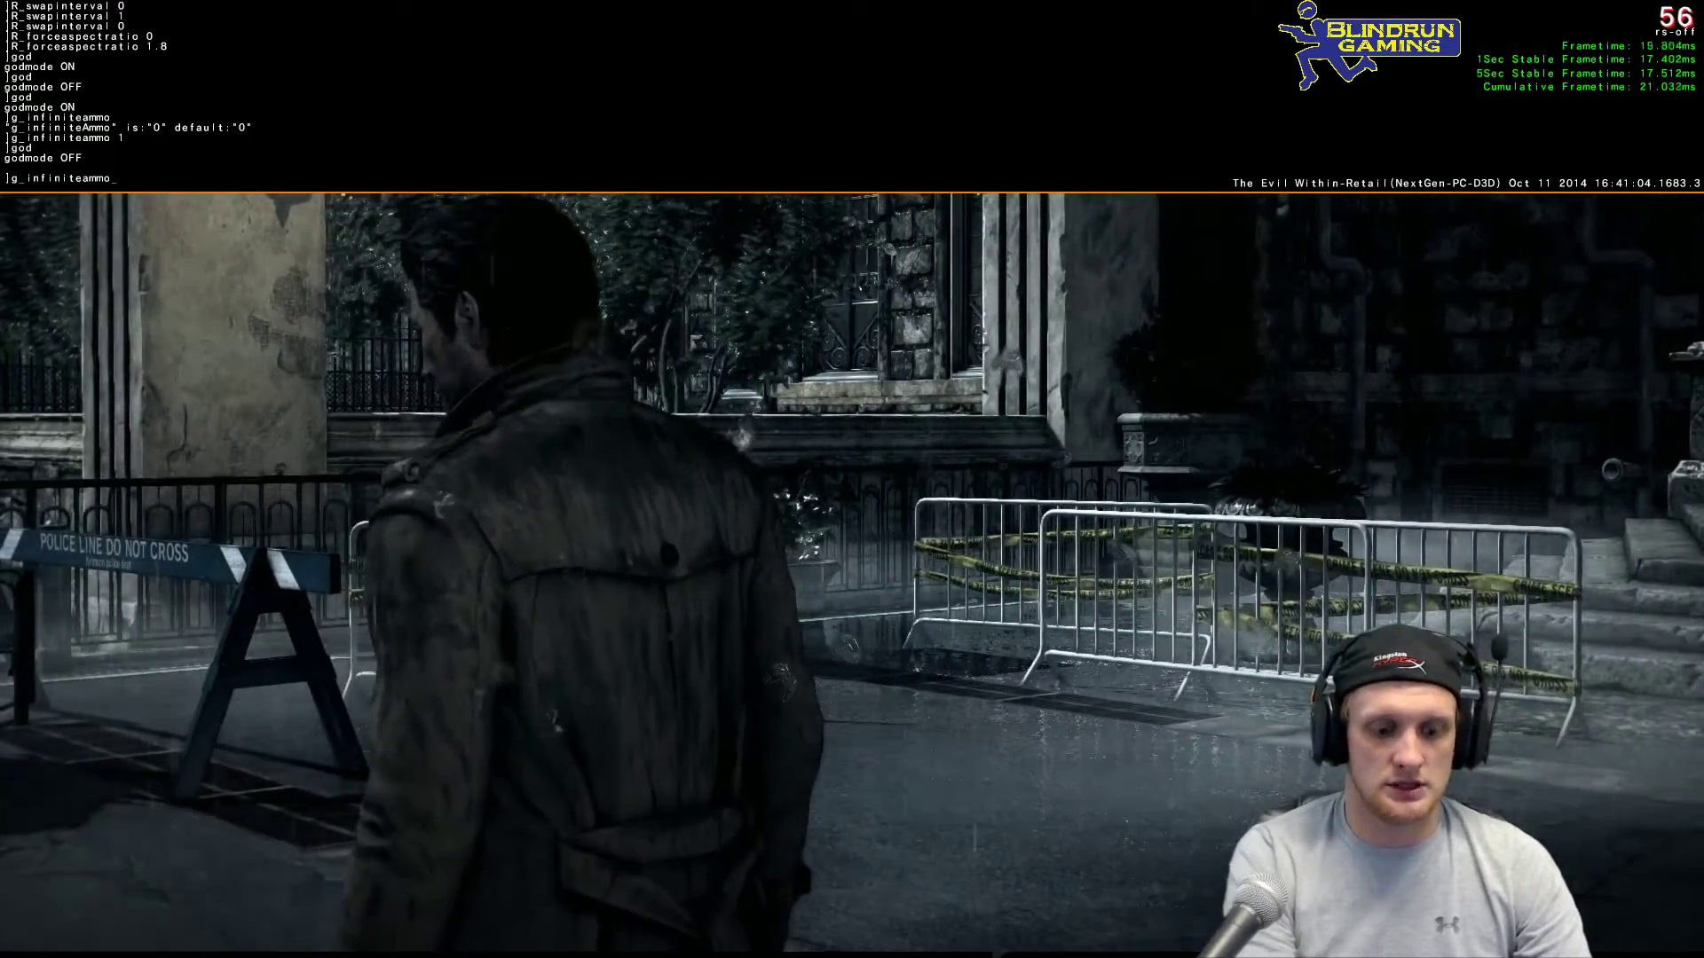
type(" 0")
key("Return")
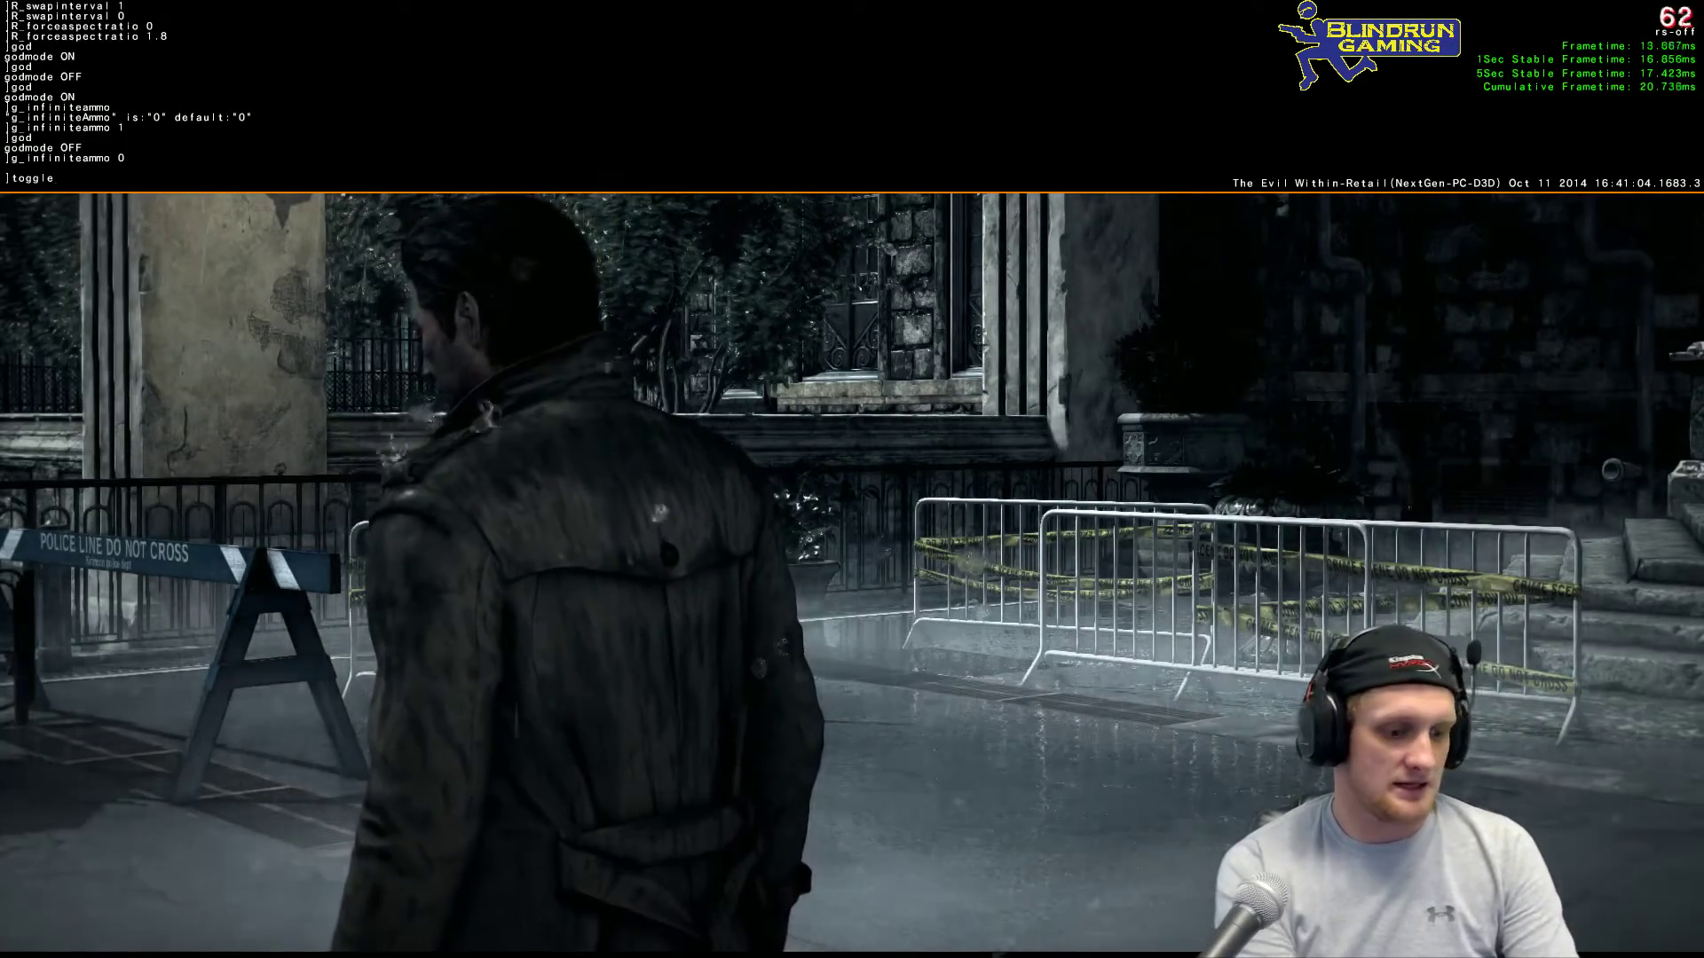
Step: Enter toggledebugcamera in the console to detach the camera from the detective
type("debug")
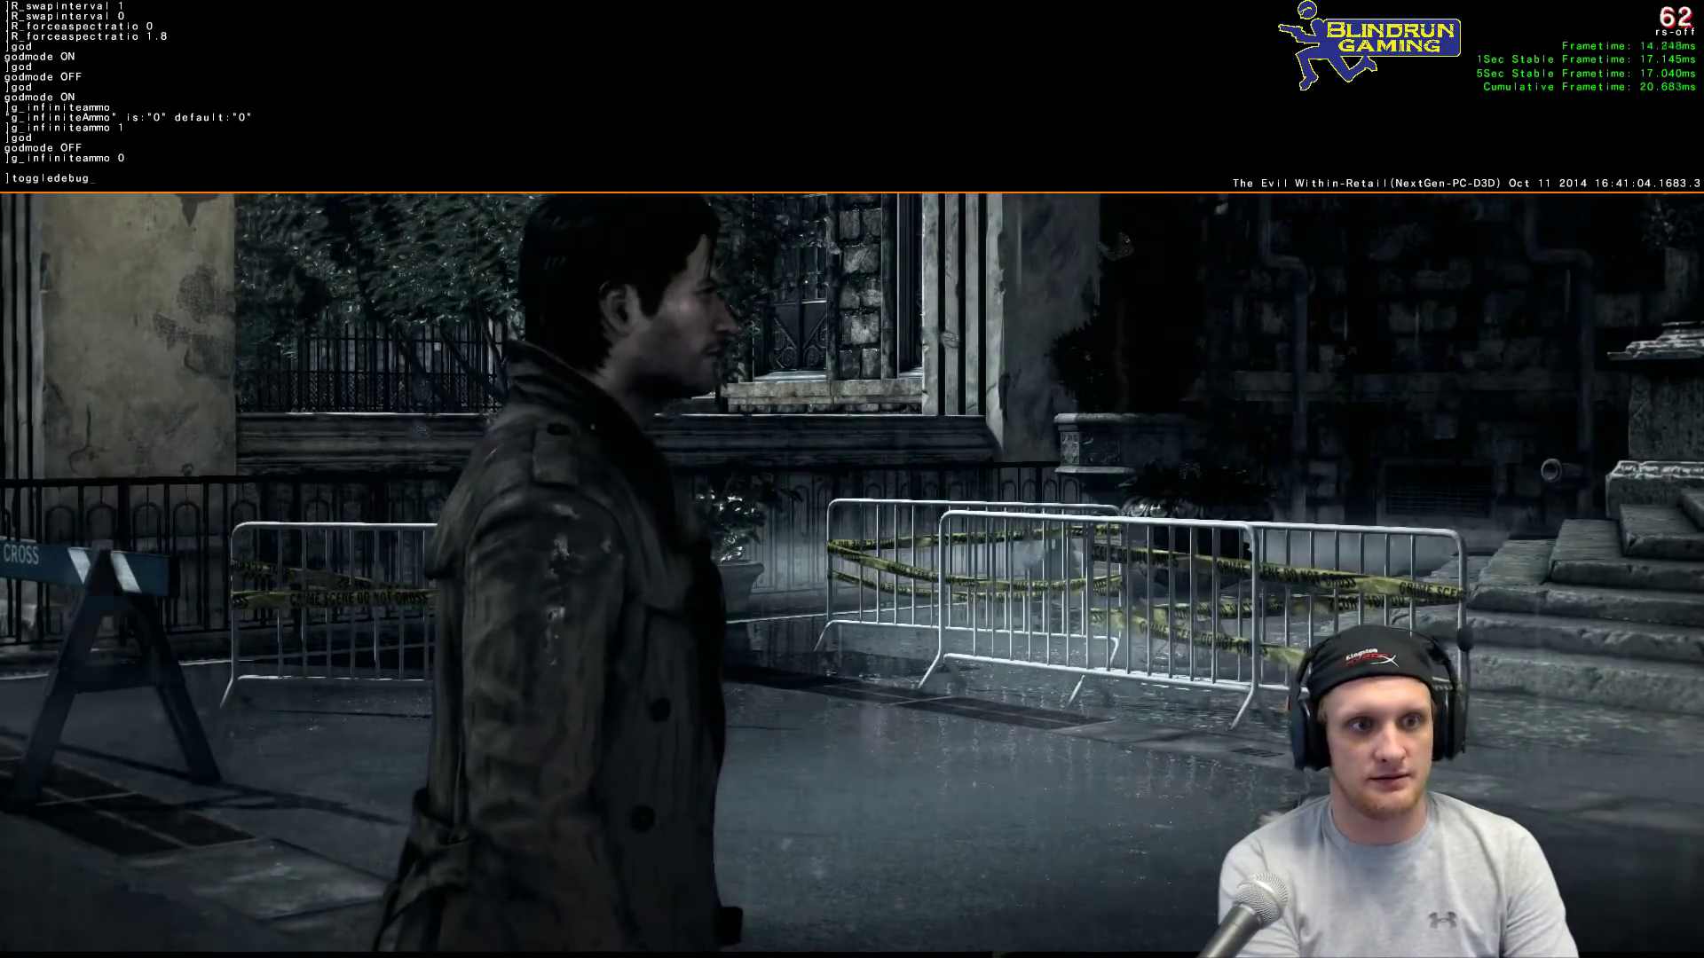
type("camera")
key("Return")
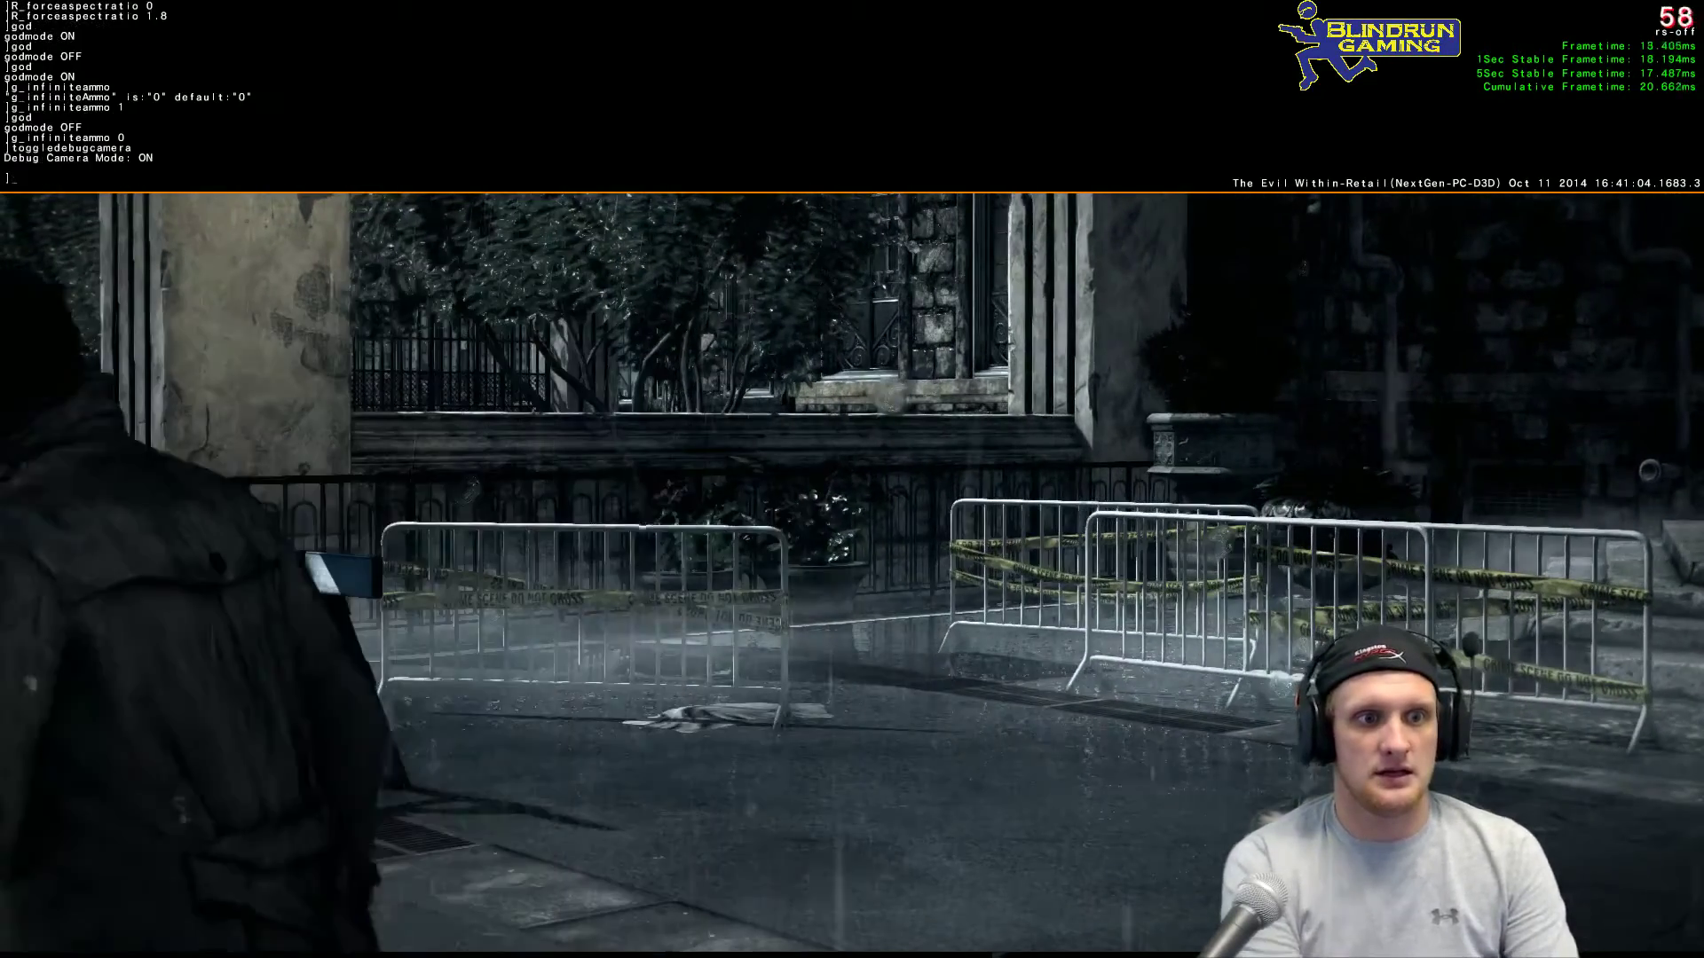